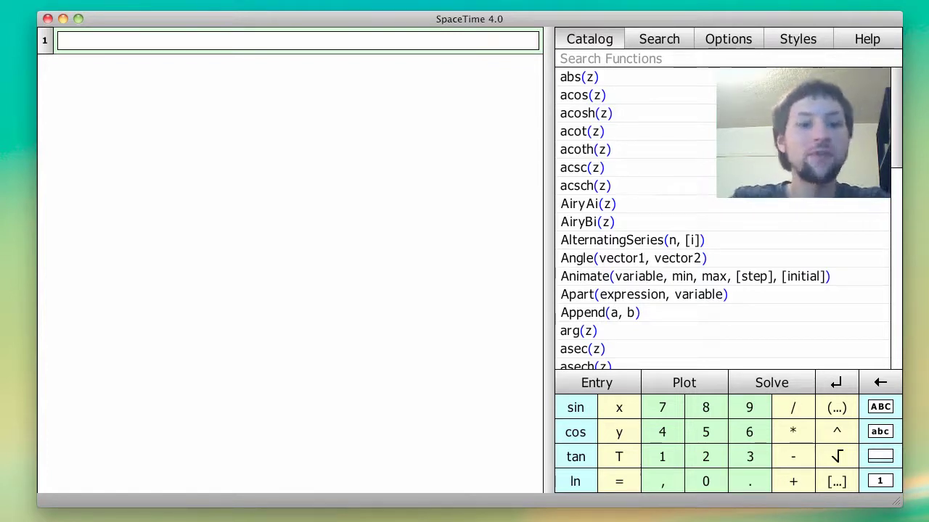
Step: Evaluate sin(x) symbolically in the first entry and plot sin(x) as a 2D graph in the second entry
type("sin(x)")
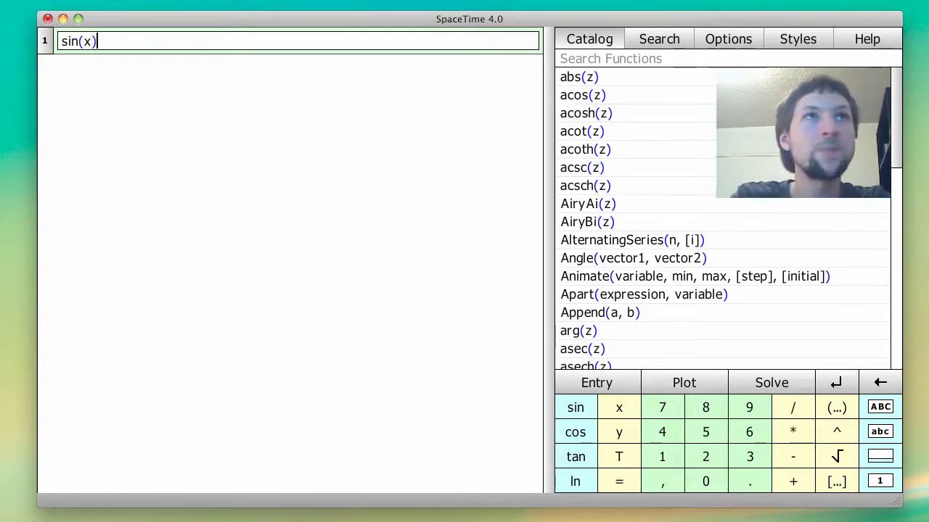
key("Return")
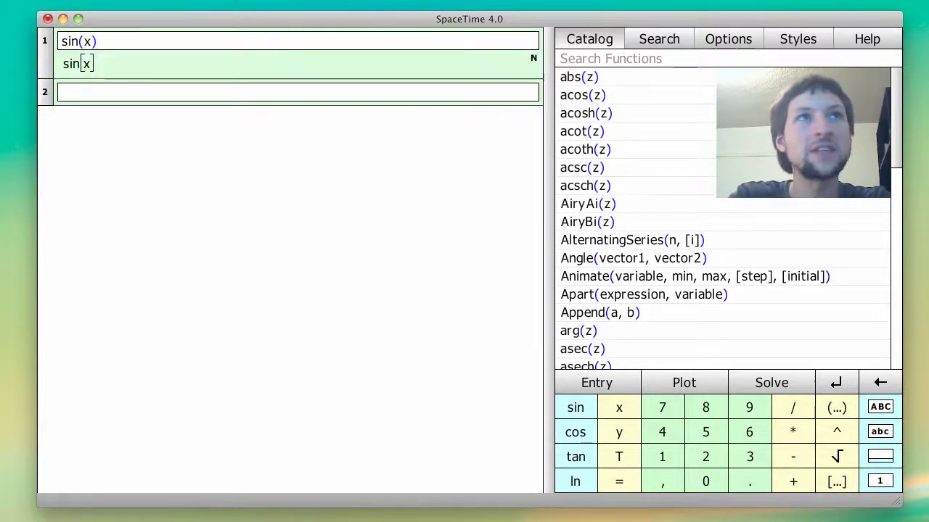
type("sin(x")
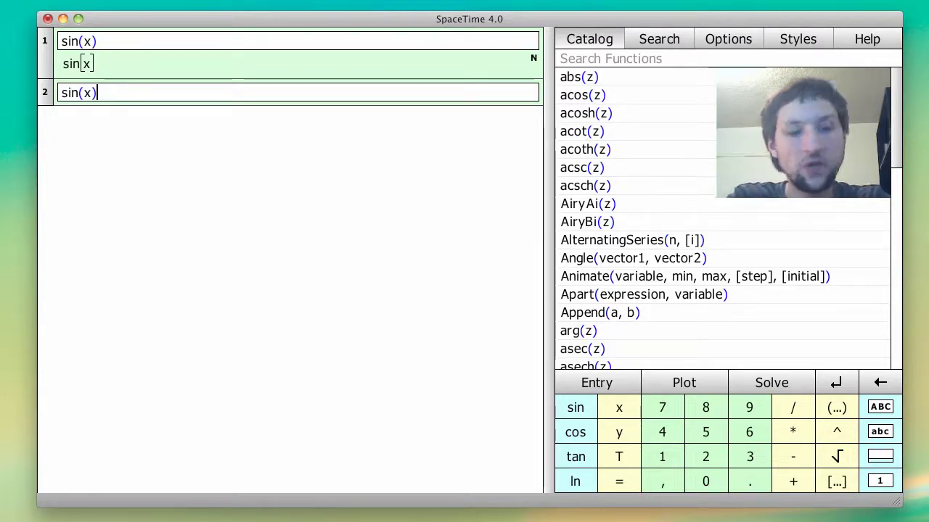
key("shift+Return")
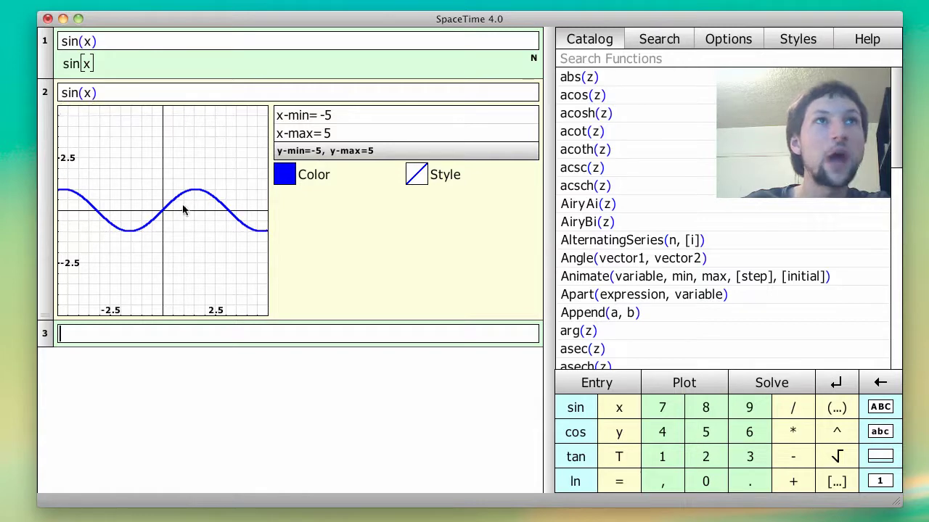
mouse_move(182, 210)
left_mouse_down()
mouse_move(65, 212)
mouse_move(29, 226)
mouse_move(193, 210)
mouse_move(188, 228)
mouse_move(190, 208)
left_mouse_up()
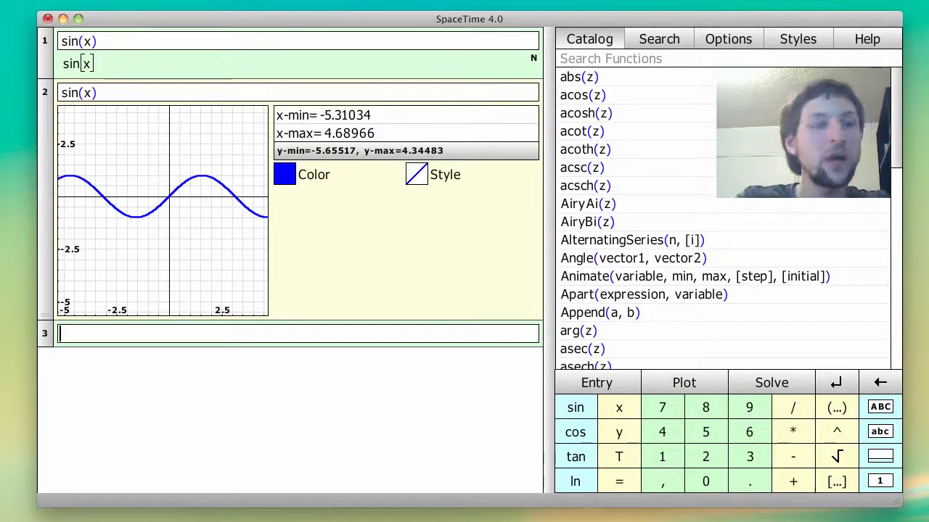
Step: Plot sin(x+y) as a 3D surface in the third entry
type("sin(x+")
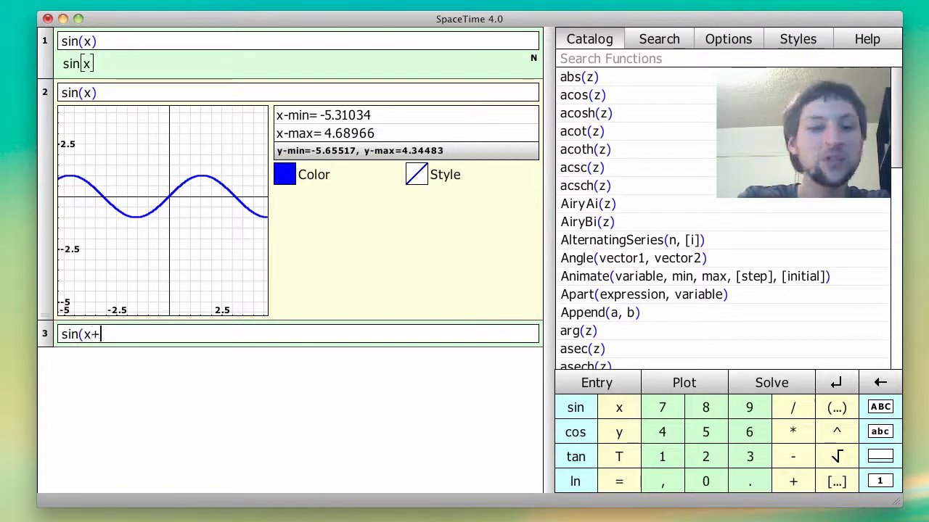
type("y)")
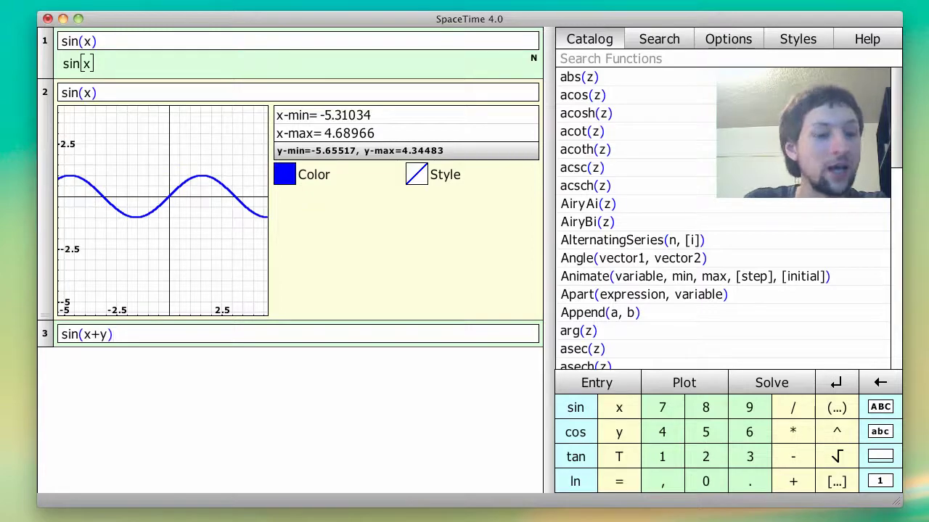
key("Return")
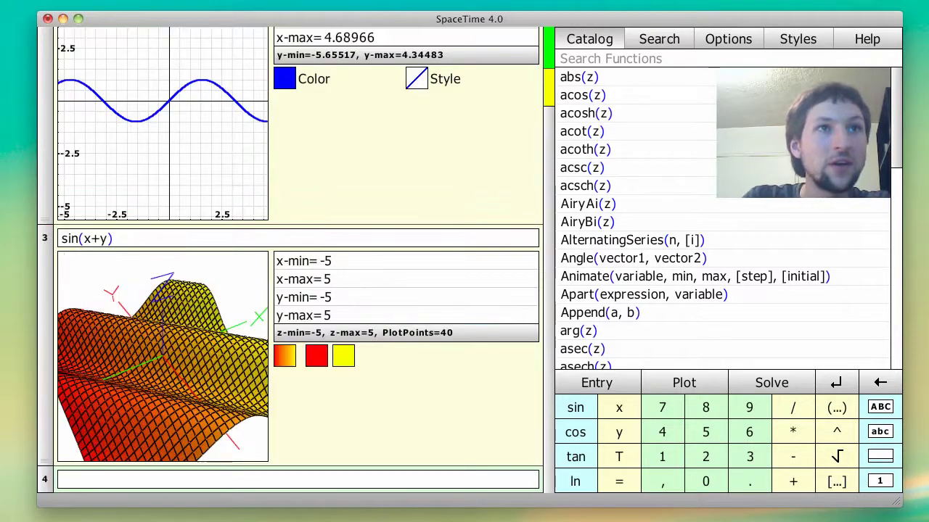
mouse_move(139, 341)
left_mouse_down()
mouse_move(93, 298)
mouse_move(103, 322)
mouse_move(230, 311)
mouse_move(201, 338)
mouse_move(125, 346)
mouse_move(110, 318)
mouse_move(215, 306)
mouse_move(149, 348)
mouse_move(146, 339)
left_mouse_up()
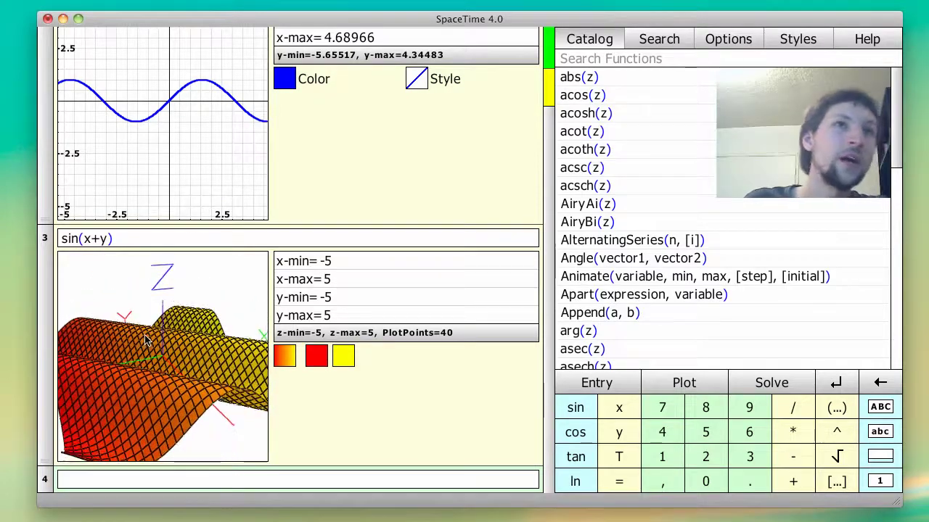
Step: Plot sin(y) as a 3D surface in the fourth entry
left_click(371, 482)
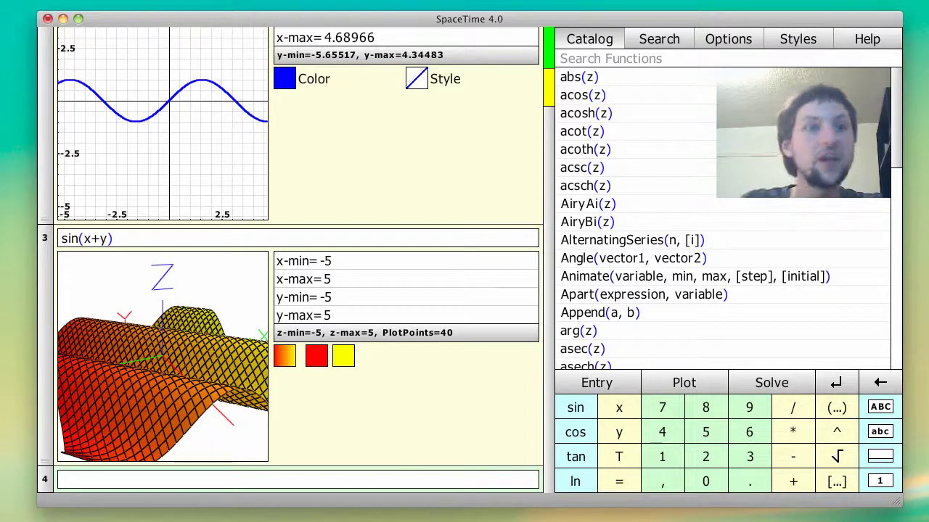
type("sin(y")
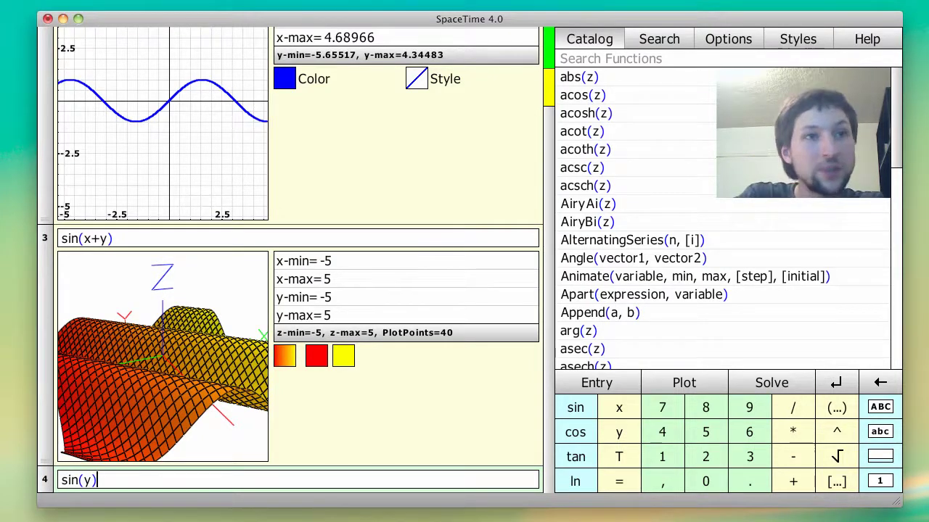
key("Return")
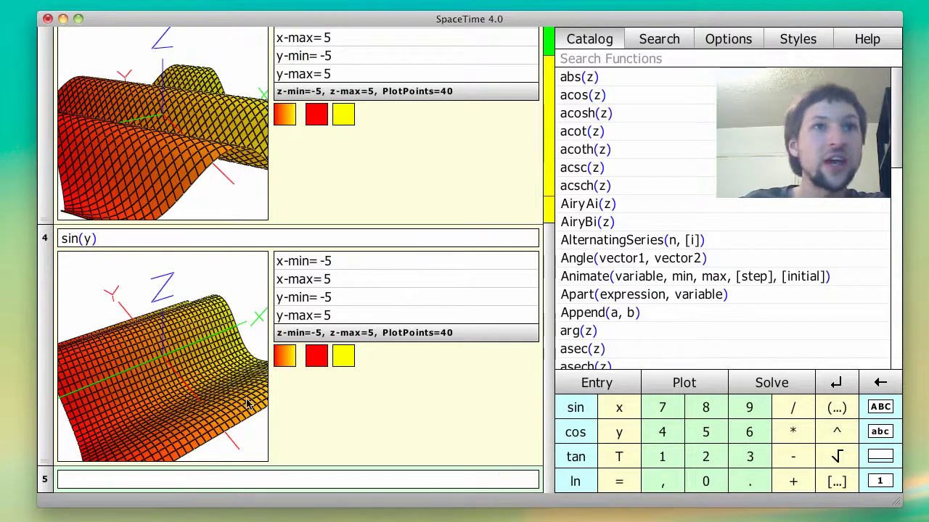
left_click_drag(221, 399, 144, 371)
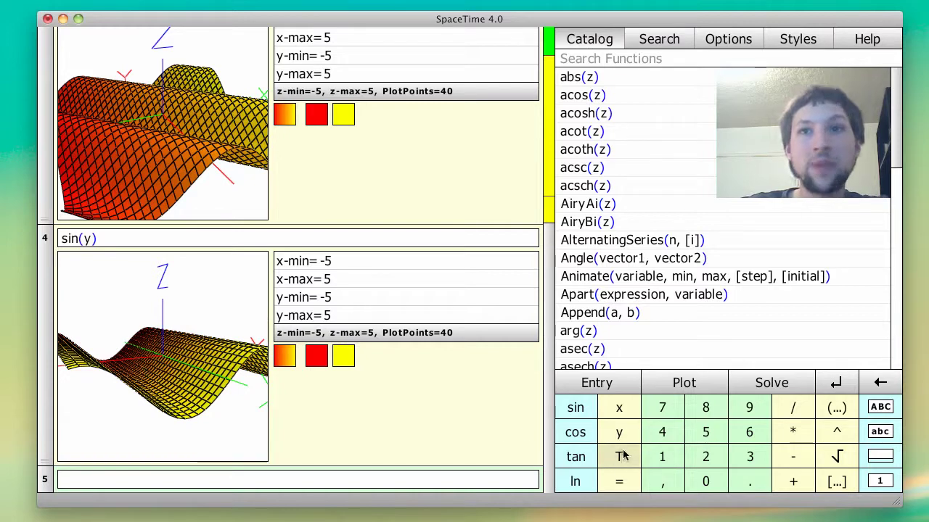
Step: Change the fourth entry's expression to sin(y+x+T) and plot it as an animated 3D surface
left_click(93, 245)
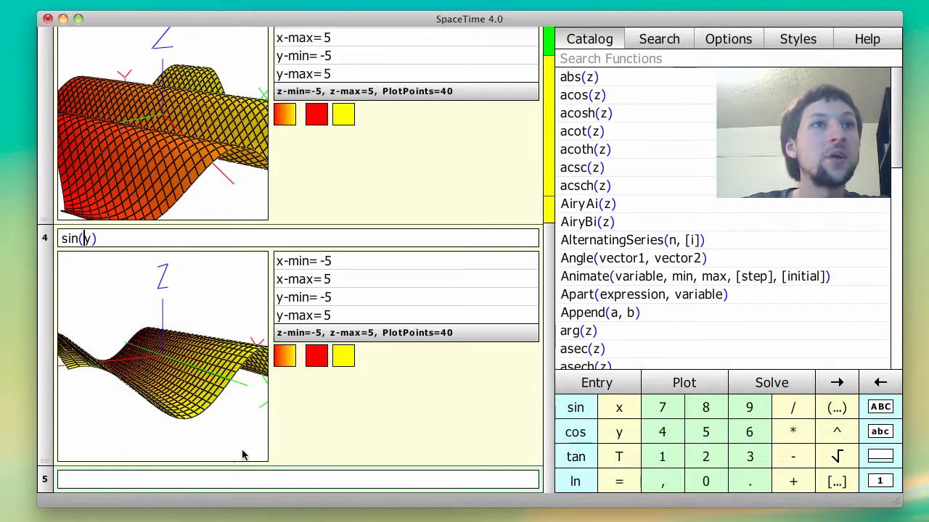
type("+x+")
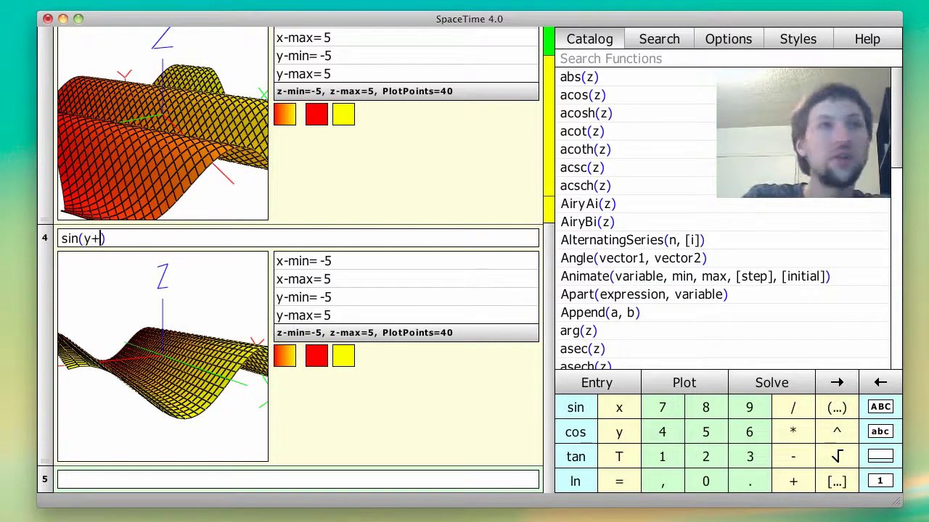
type("T")
key("Return")
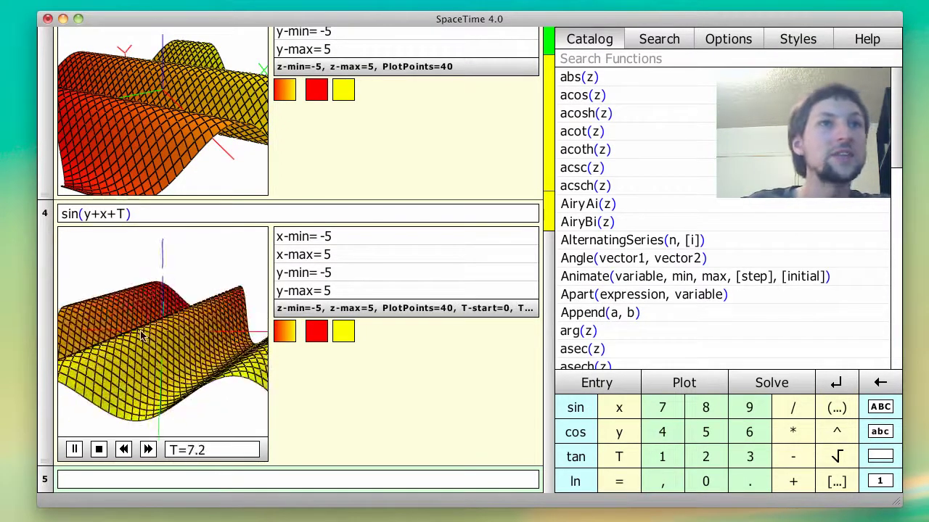
left_click_drag(108, 290, 183, 430)
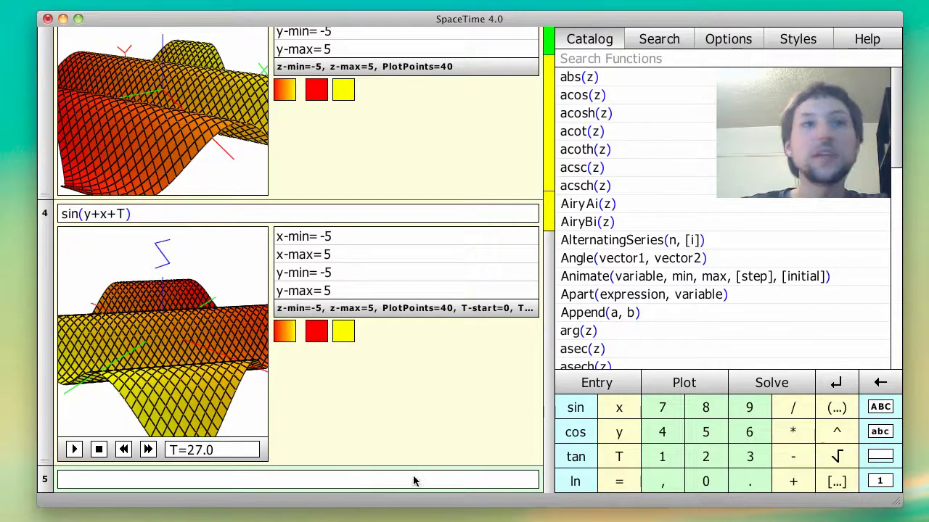
Step: Show the available plot types and search the function catalog for Plot
left_click(595, 386)
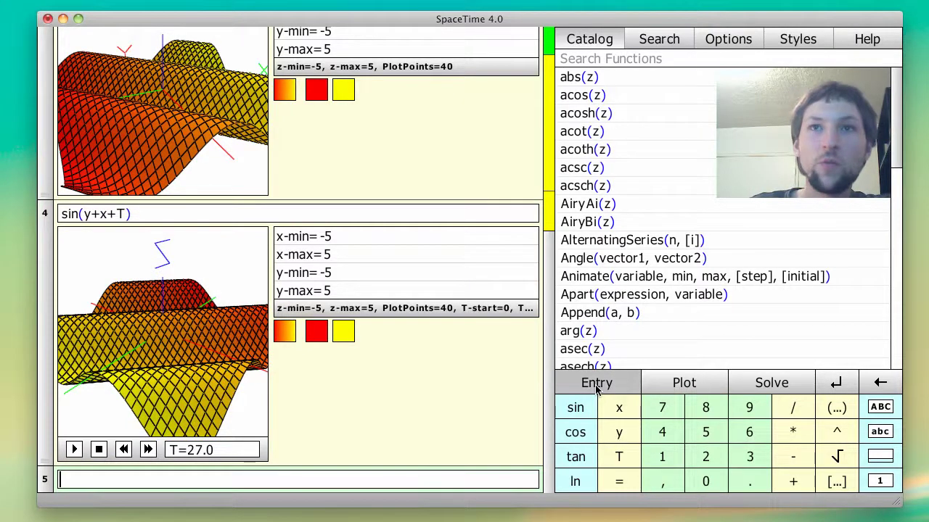
left_click(595, 388)
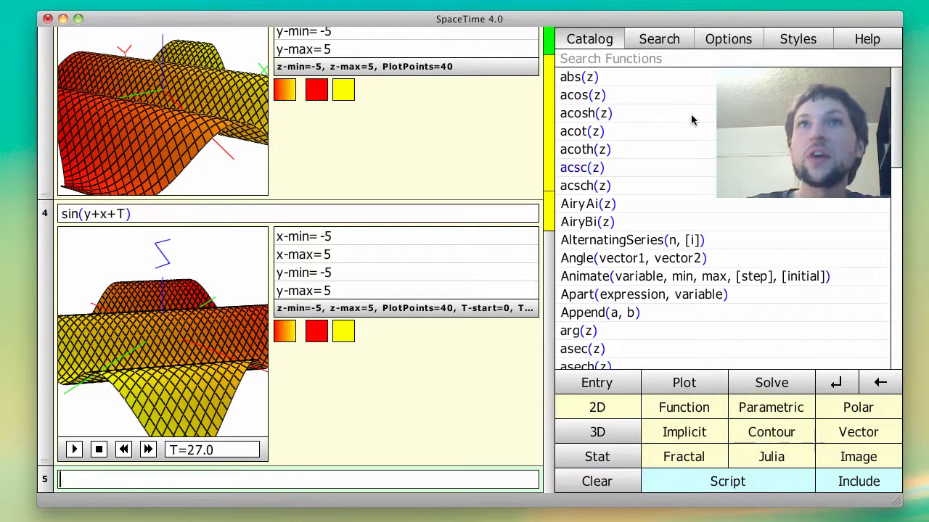
left_click(641, 63)
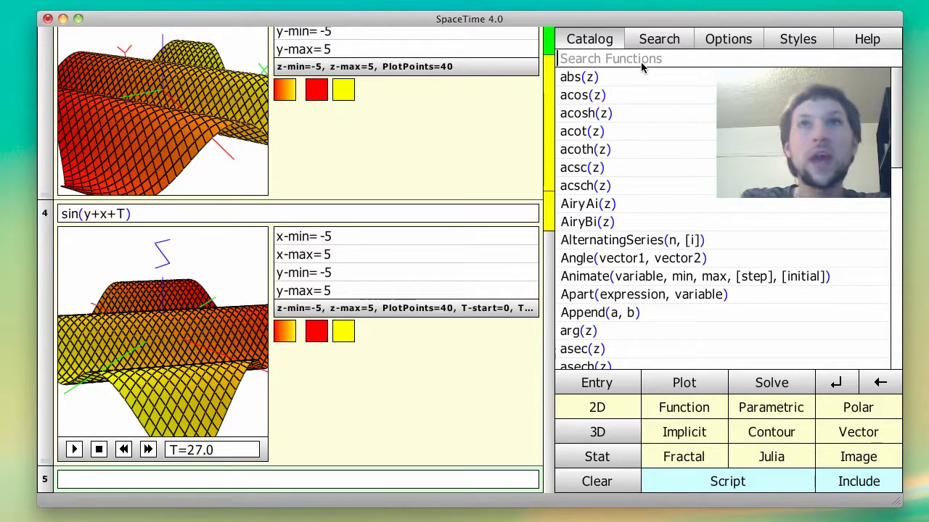
type("Plot")
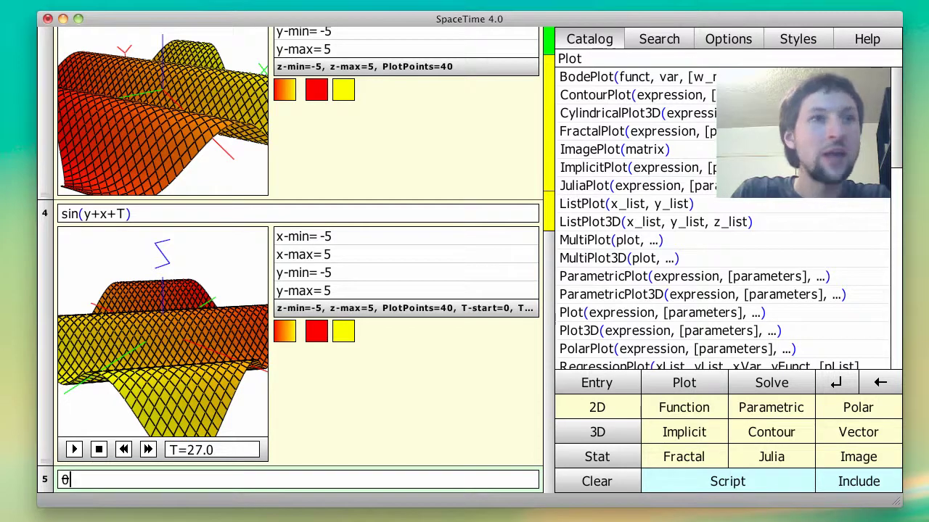
Step: Plot θ as a polar curve in the fifth entry
key("Return")
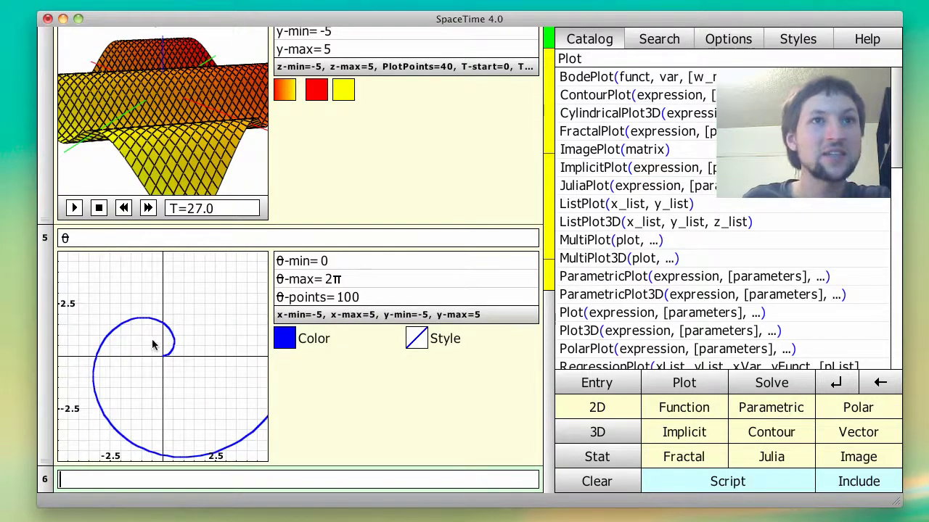
mouse_move(153, 339)
left_mouse_down()
mouse_move(128, 317)
mouse_move(187, 341)
mouse_move(151, 345)
left_mouse_up()
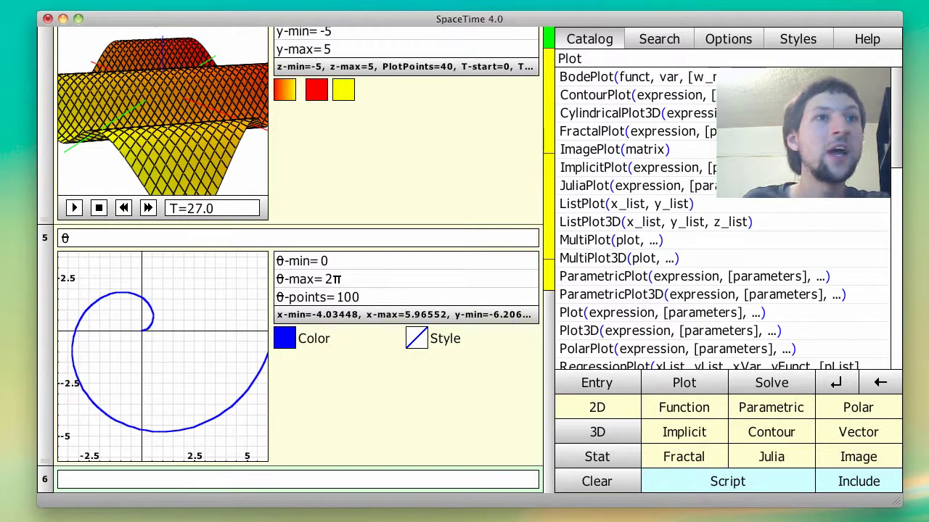
Step: Plot z^2+c as a fractal in the sixth entry
left_click(60, 479)
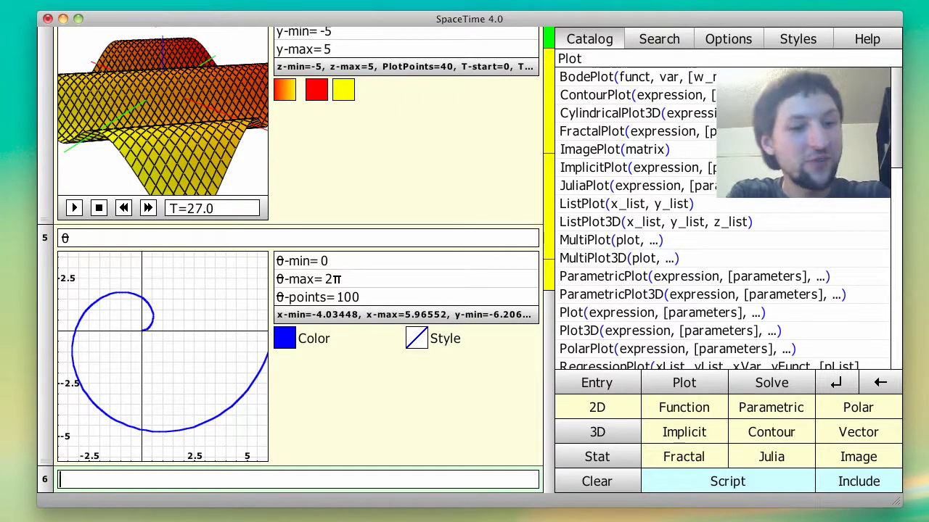
type("z^2")
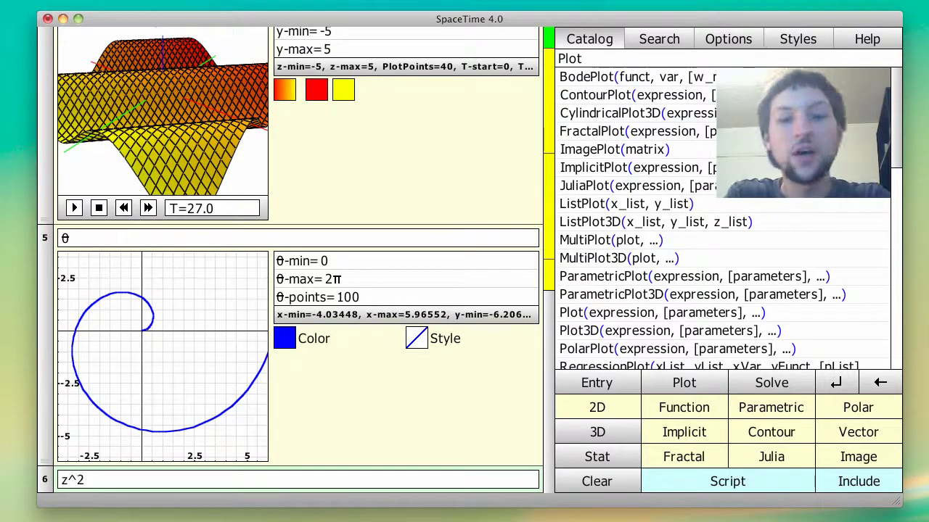
type("+c")
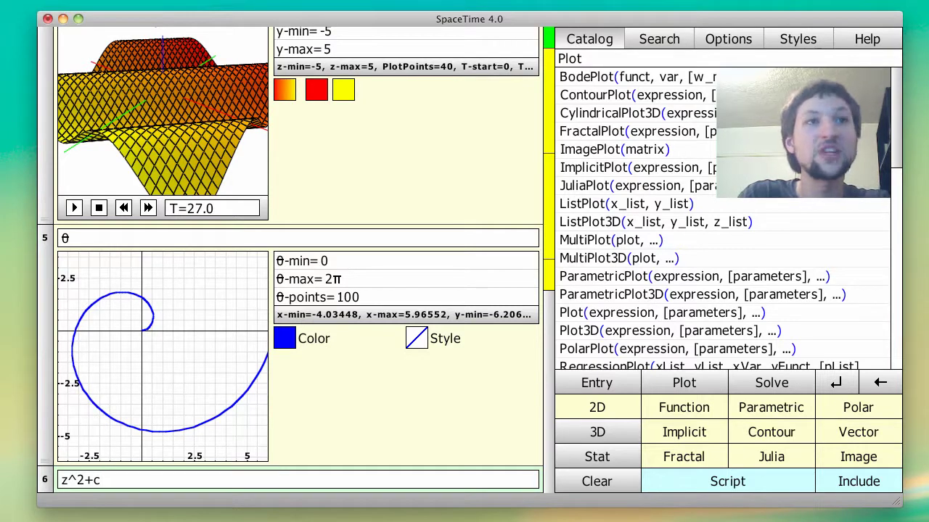
key("Return")
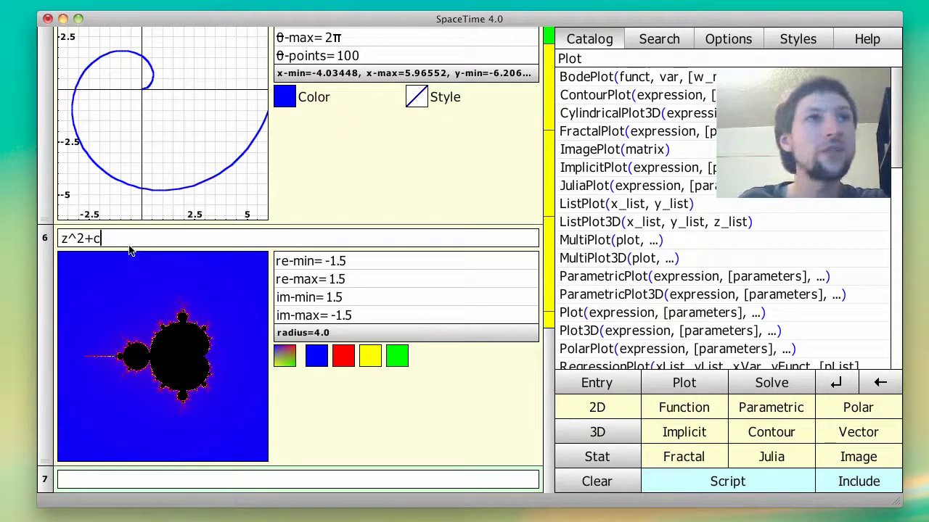
Step: Change the fractal expression in the sixth entry to z^3+c and replot it
left_click(77, 239)
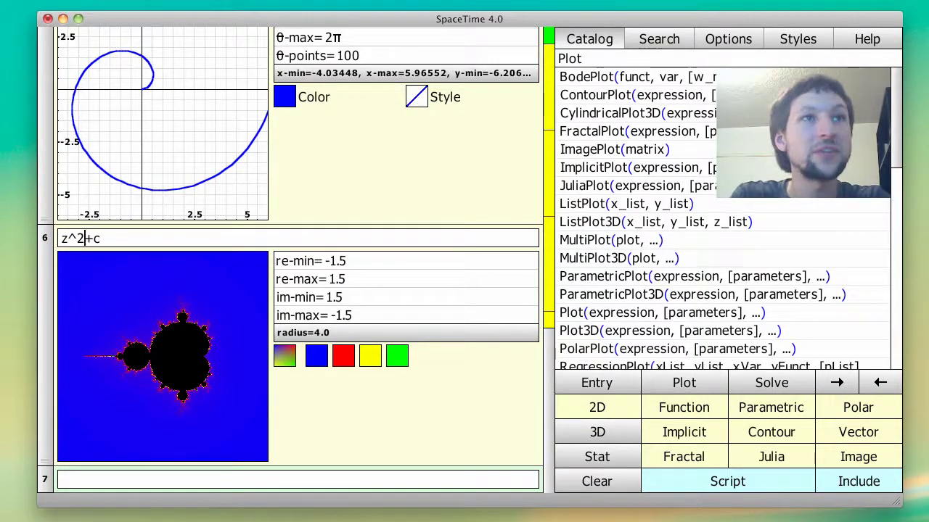
key("BackSpace")
type("3")
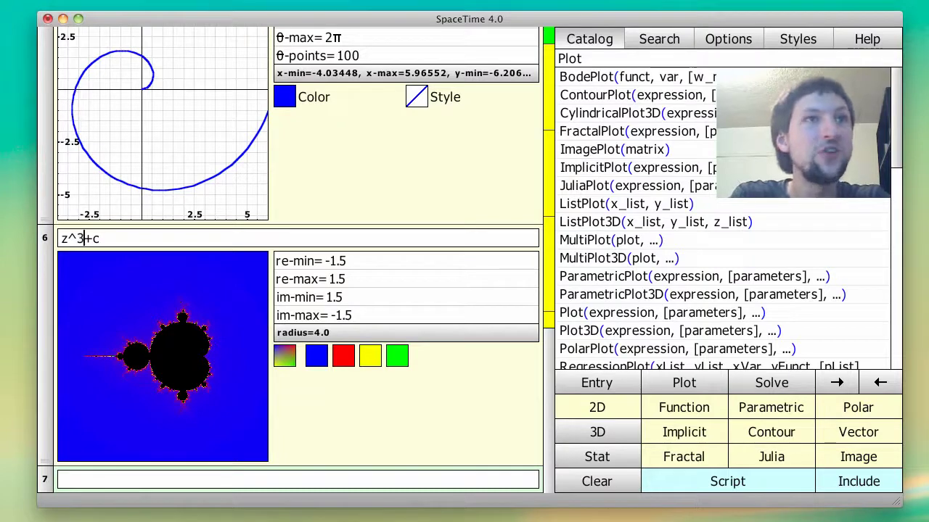
key("Return")
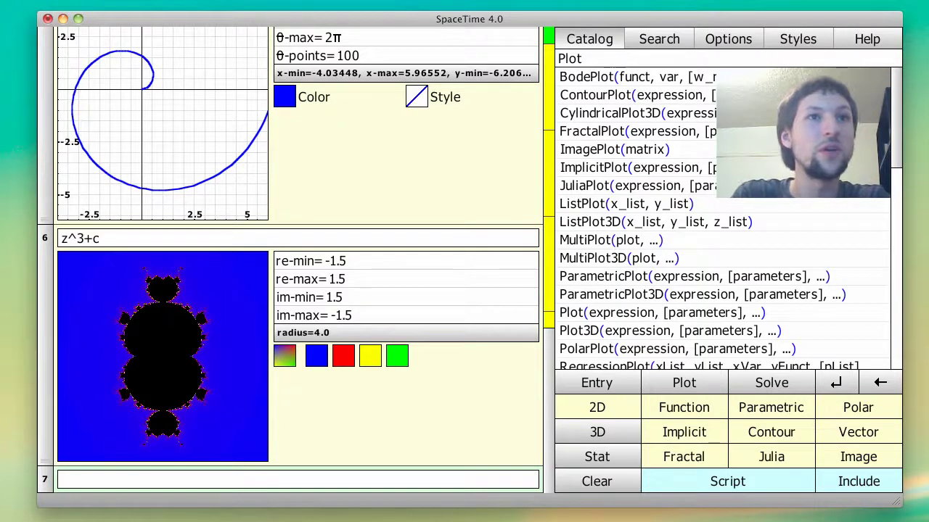
Step: Enlarge the z^3+c fractal to fill the window and set its Detail level to 2
left_click(178, 346)
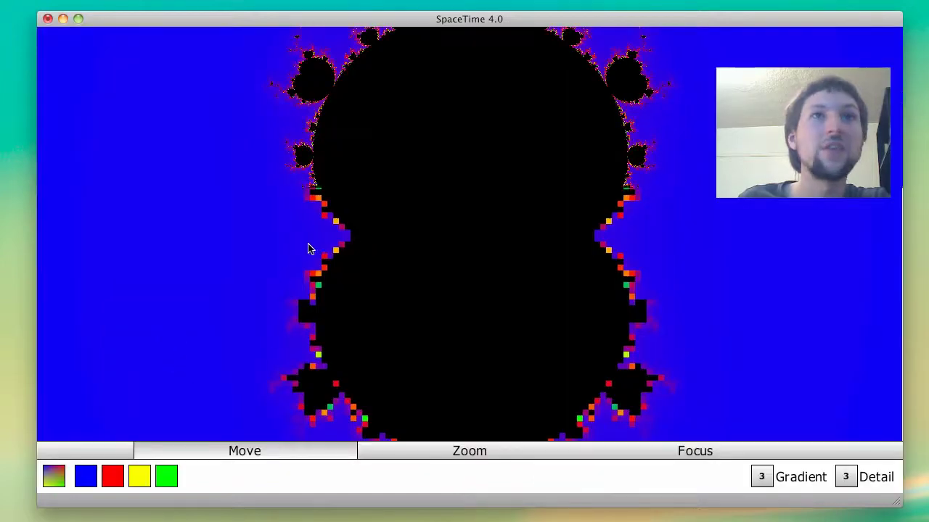
left_click(479, 457)
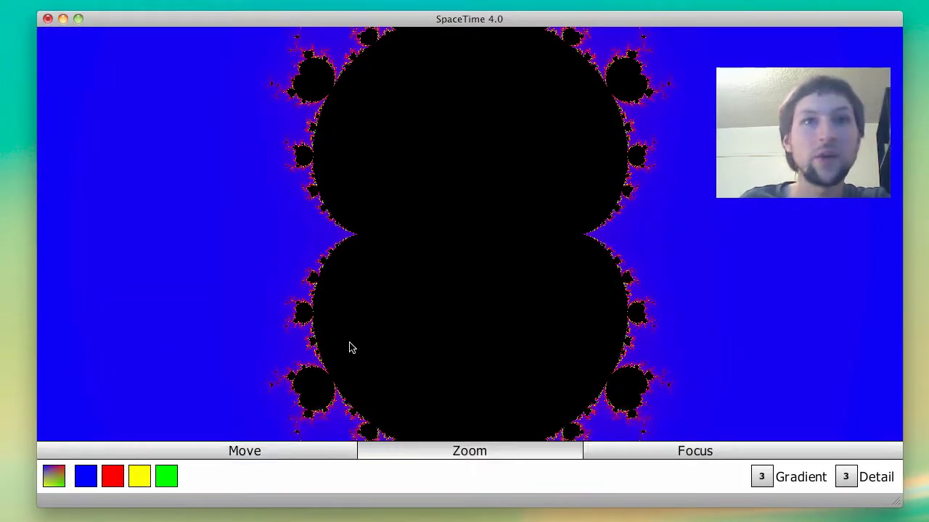
left_click_drag(348, 346, 315, 160)
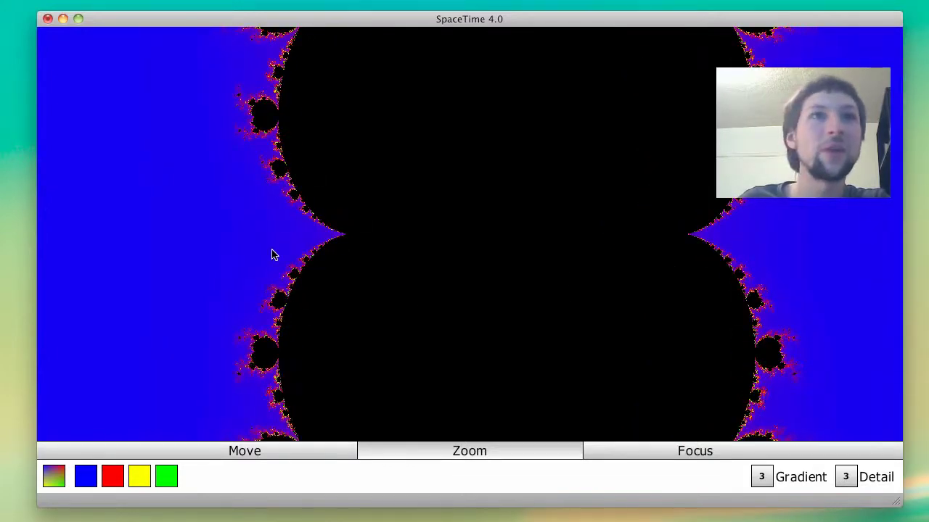
left_click(847, 478)
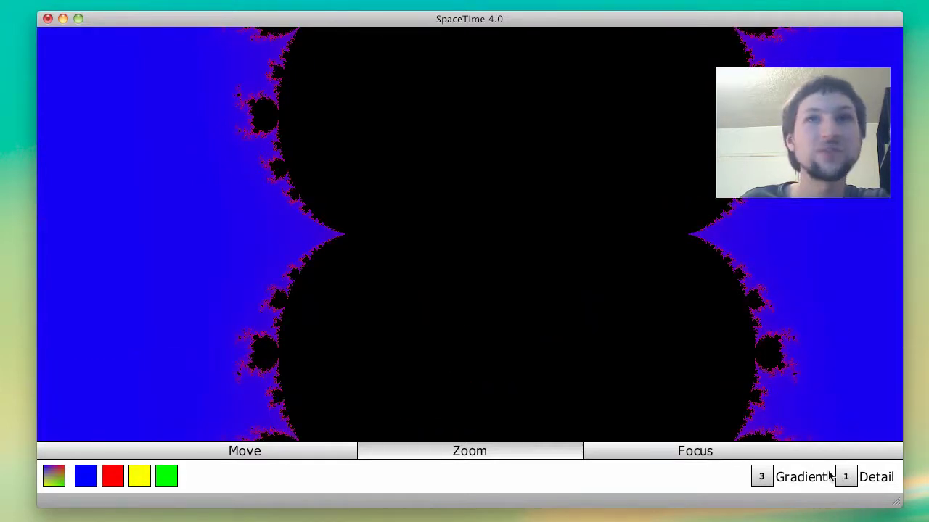
left_click(846, 479)
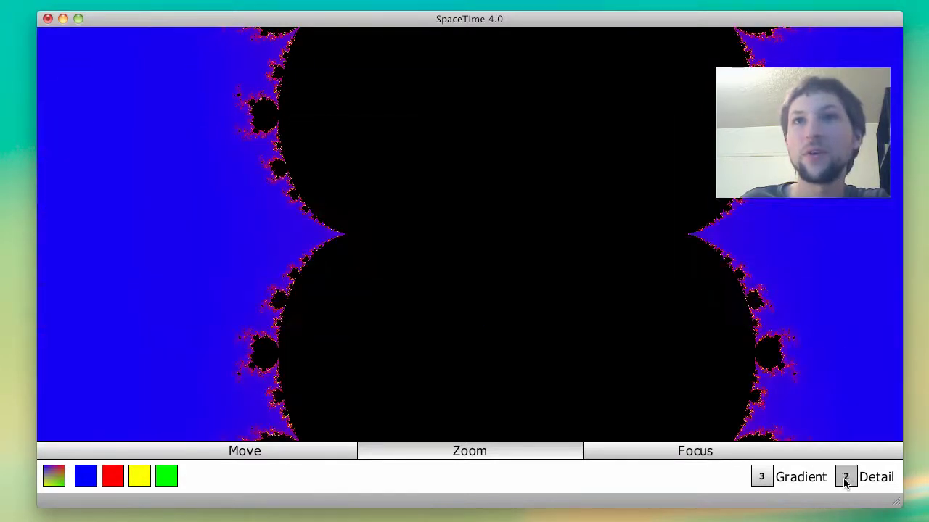
Step: Set the enlarged z^3+c fractal's Detail level to 3 and return to the list of entries
left_click(845, 479)
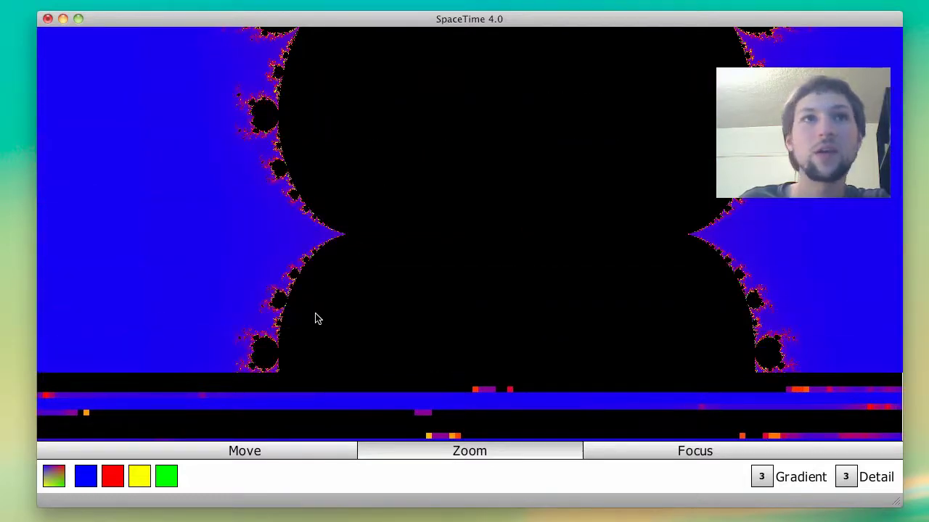
double_click(316, 318)
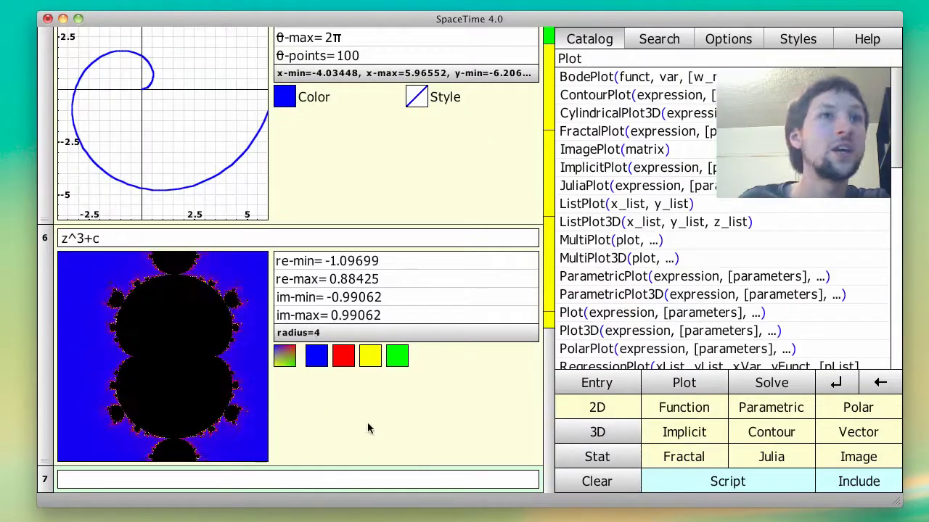
Step: Plot the circle in the seventh entry with the command ParametricPlot([cos(t),sin(t)],[t,0,2π])
left_click(383, 484)
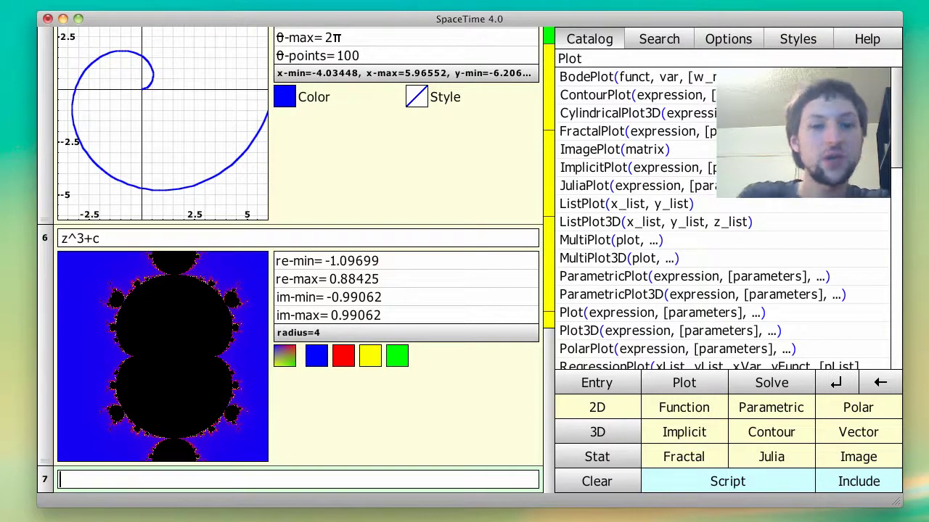
type("arametricPlot(")
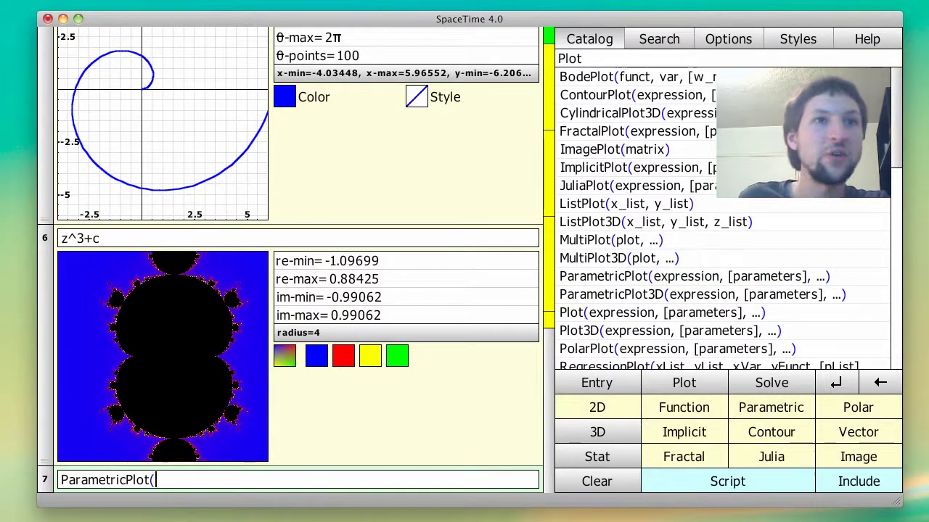
type("[co")
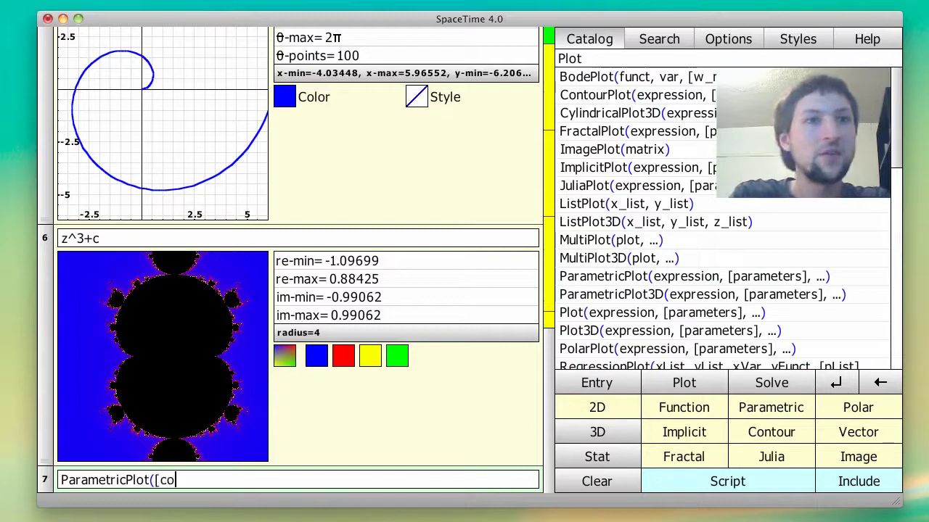
type("s(t),sin(t")
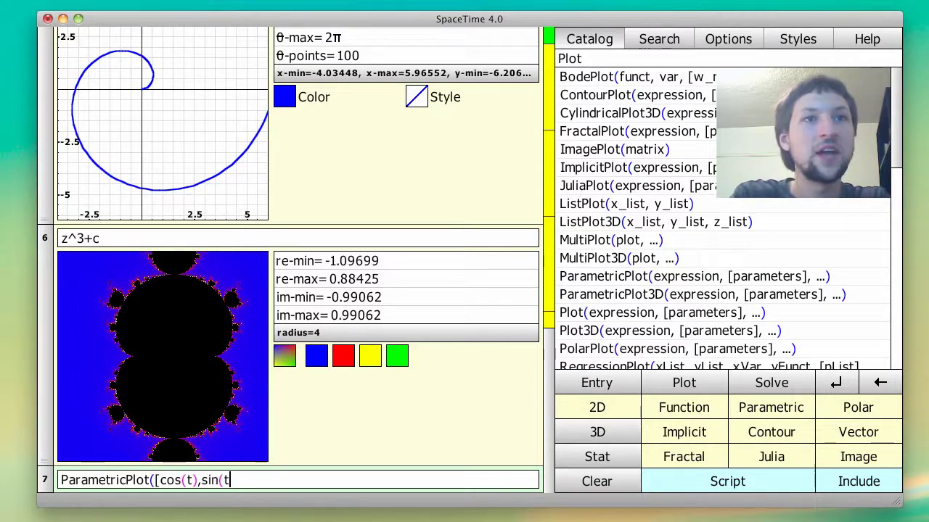
type(")],[t")
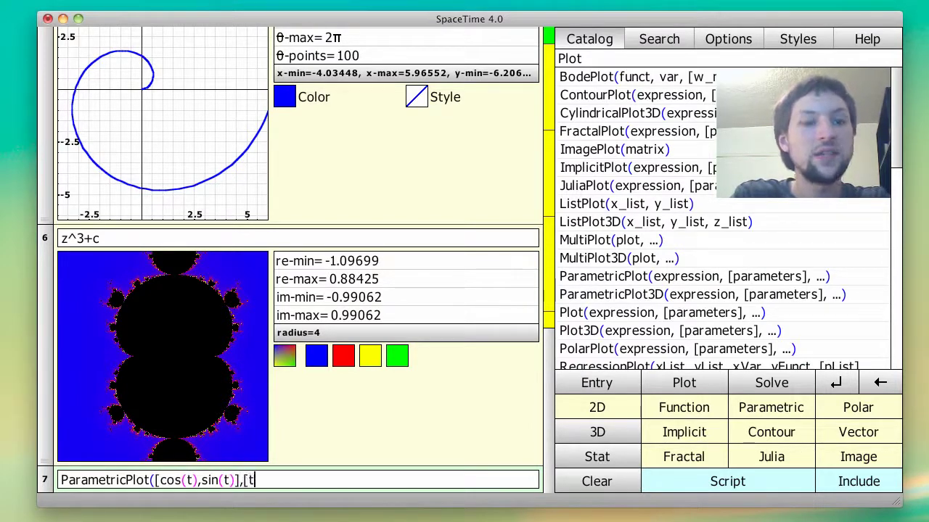
type(",0,2")
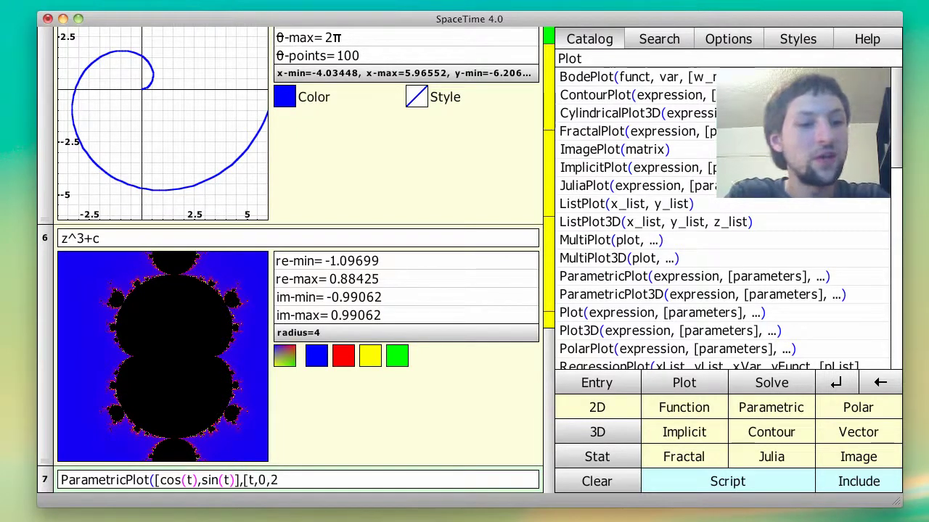
type("π")
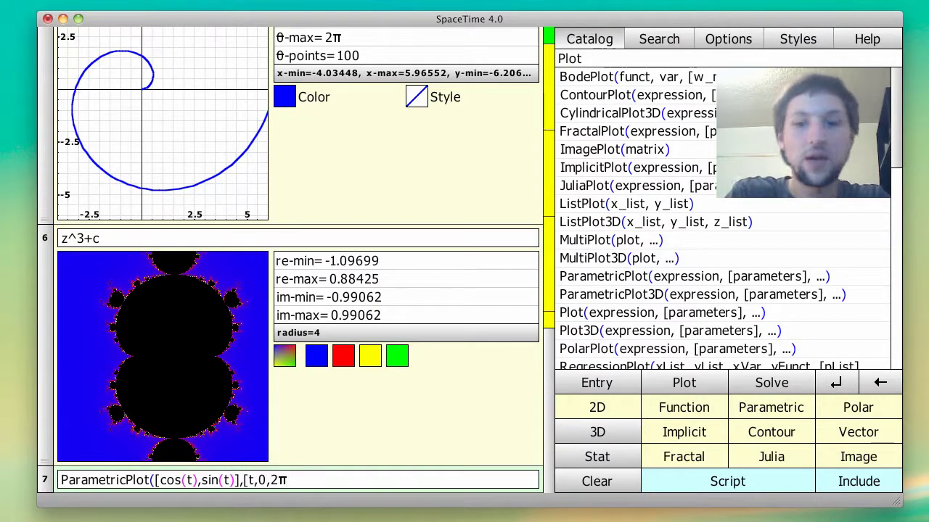
type("])")
key("Return")
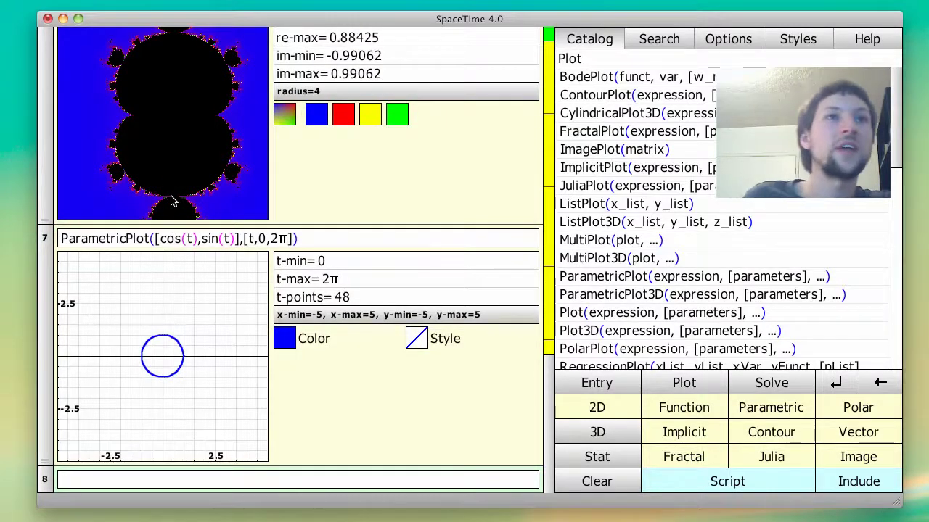
Step: Change the seventh entry's parametric expressions to 2cos(t) and sin(t/2) and replot the curve
left_click(166, 243)
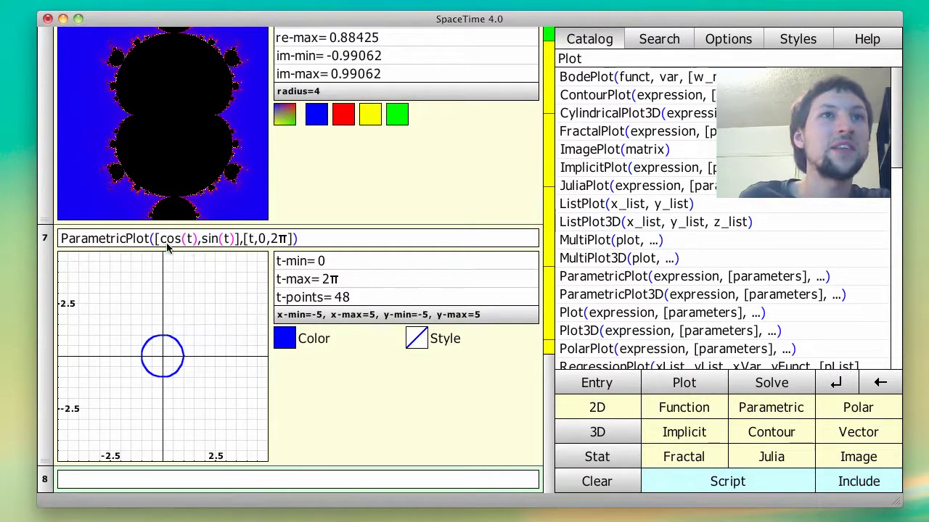
type("2")
key("Right")
key("Right")
key("Right")
key("Right")
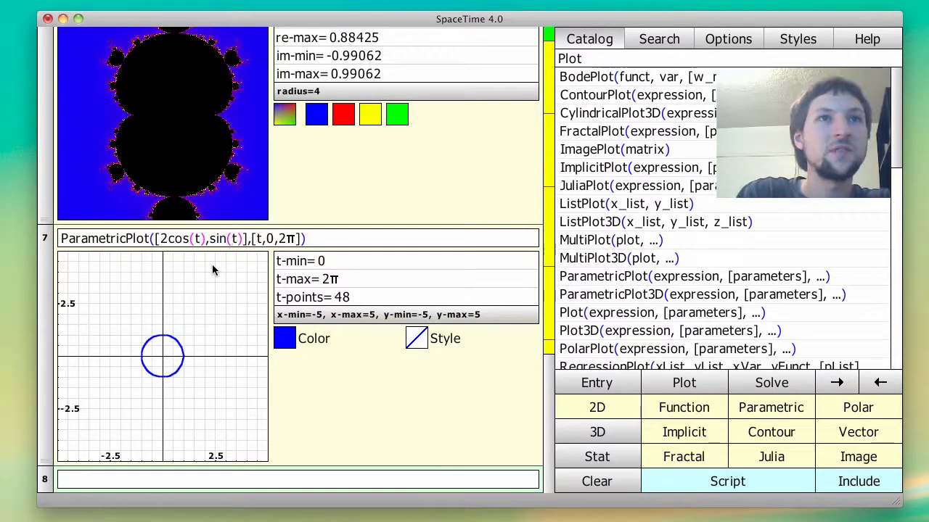
type("/2")
key("Return")
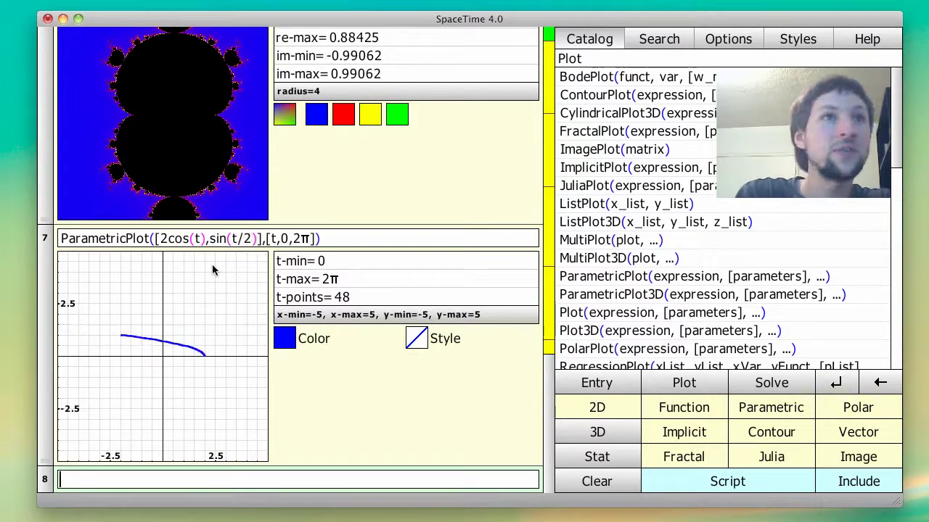
mouse_move(193, 379)
left_mouse_down()
mouse_move(137, 363)
mouse_move(193, 383)
mouse_move(194, 397)
left_mouse_up()
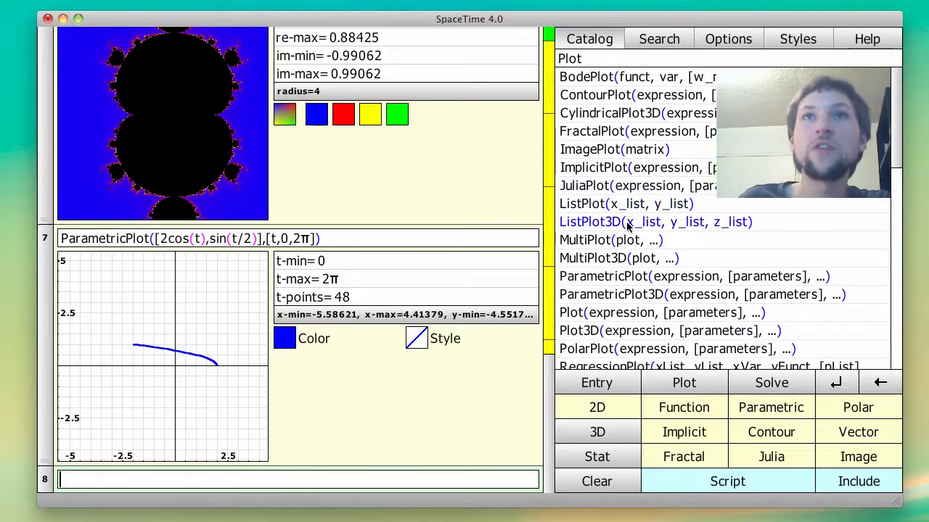
left_click(599, 279)
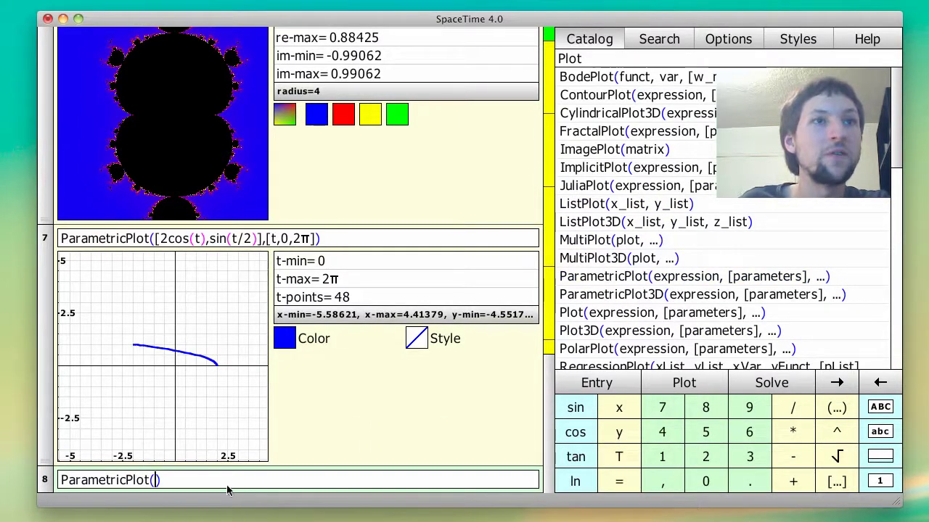
left_click_drag(161, 482, 58, 485)
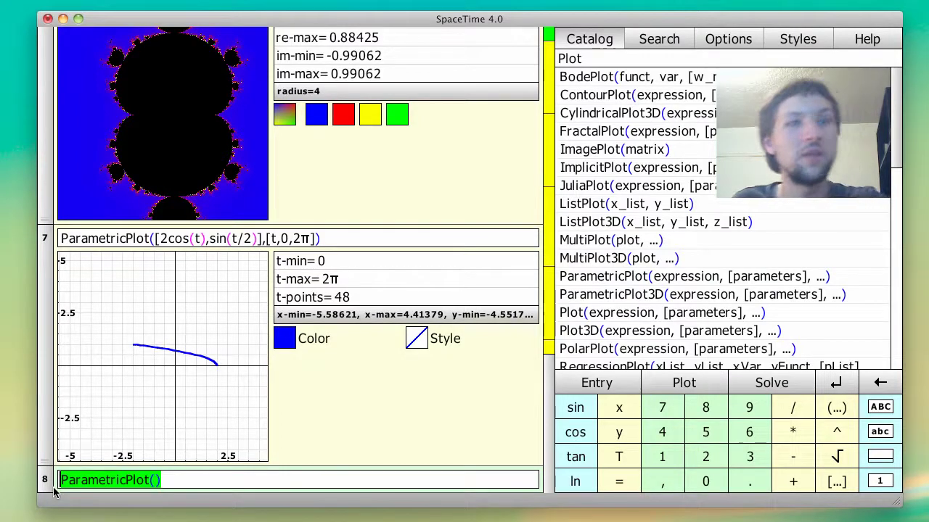
key("BackSpace")
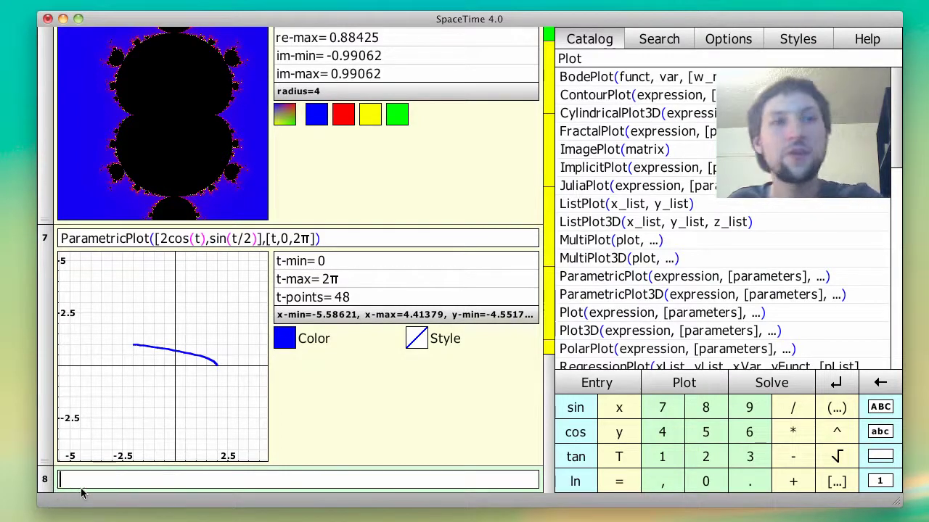
Step: Create a 2D parametric plot in the eighth entry with x=cos(u)+u and y=sin(u)
left_click(597, 392)
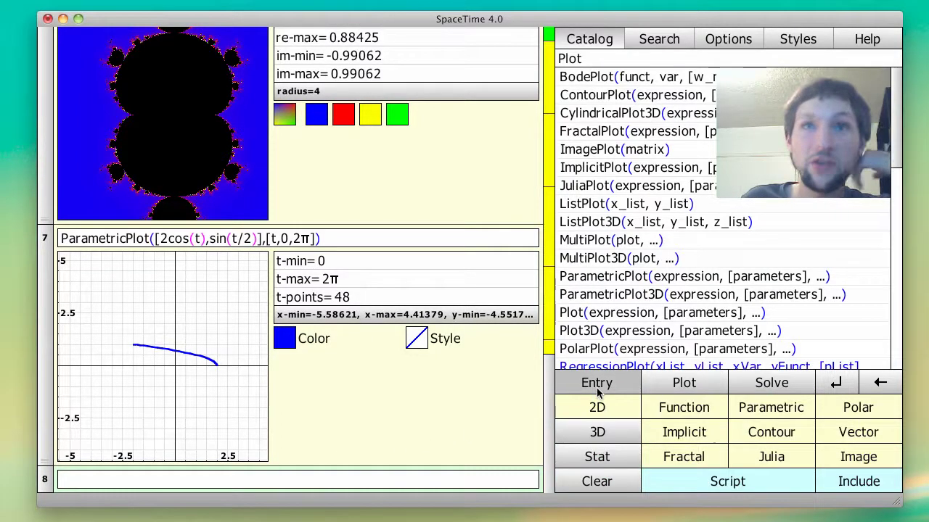
left_click(766, 410)
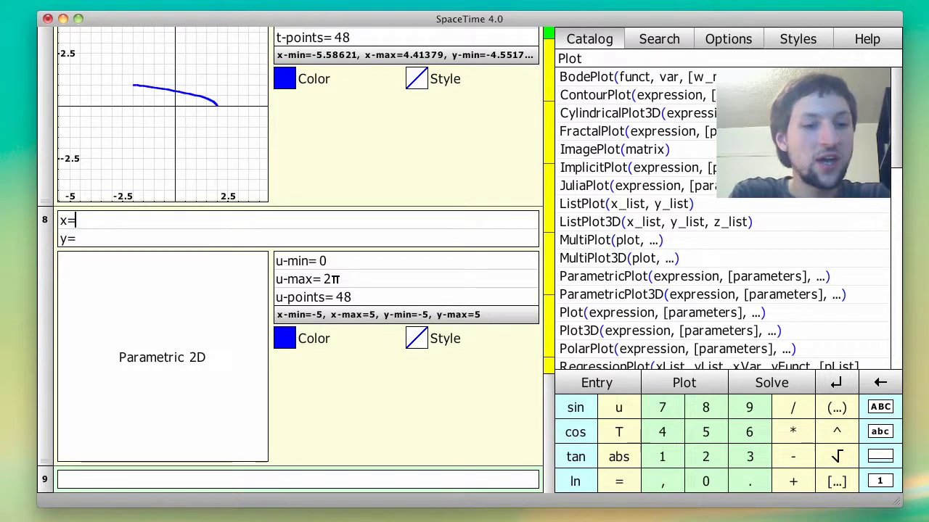
type("cos(u)")
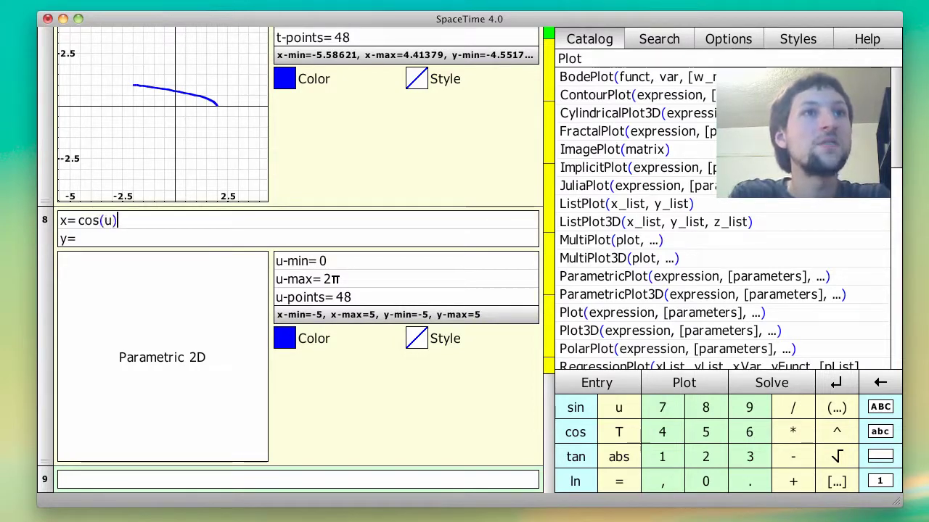
type("+u")
left_click(76, 238)
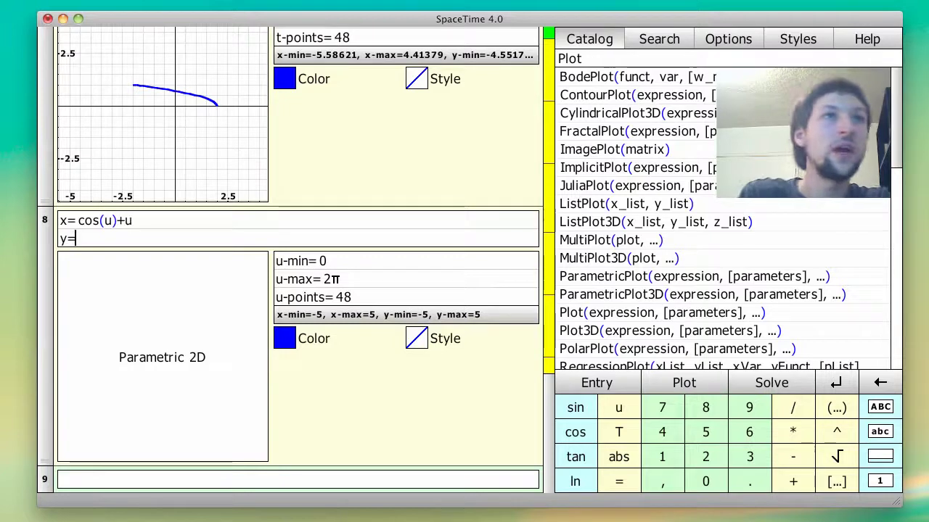
type("sin(u")
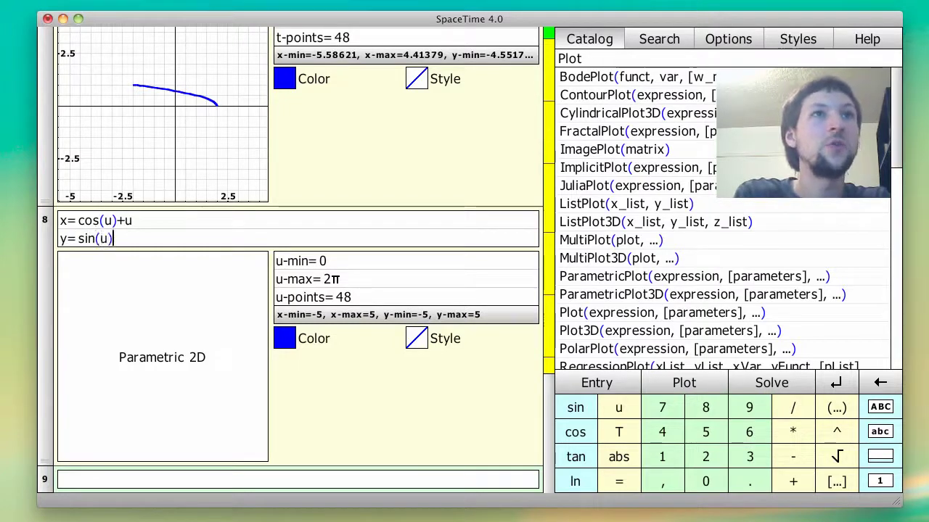
key("Return")
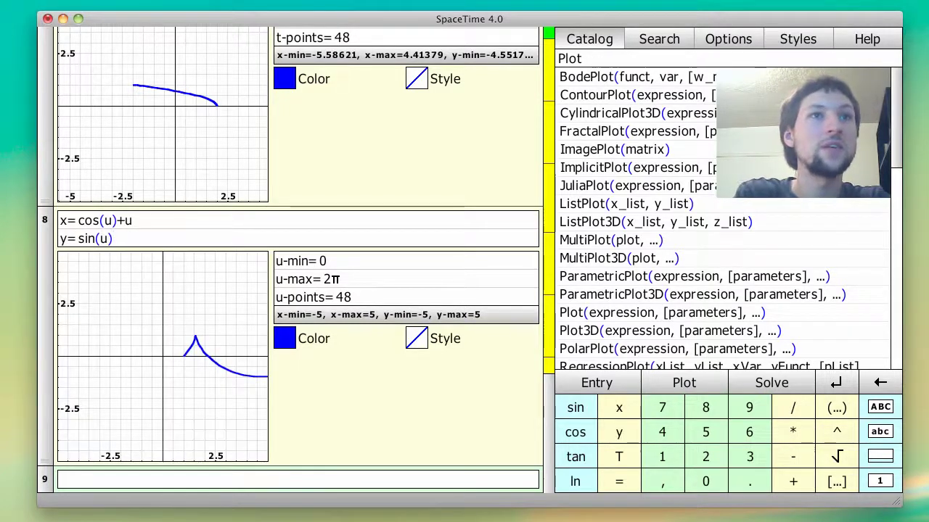
left_click_drag(173, 393, 110, 397)
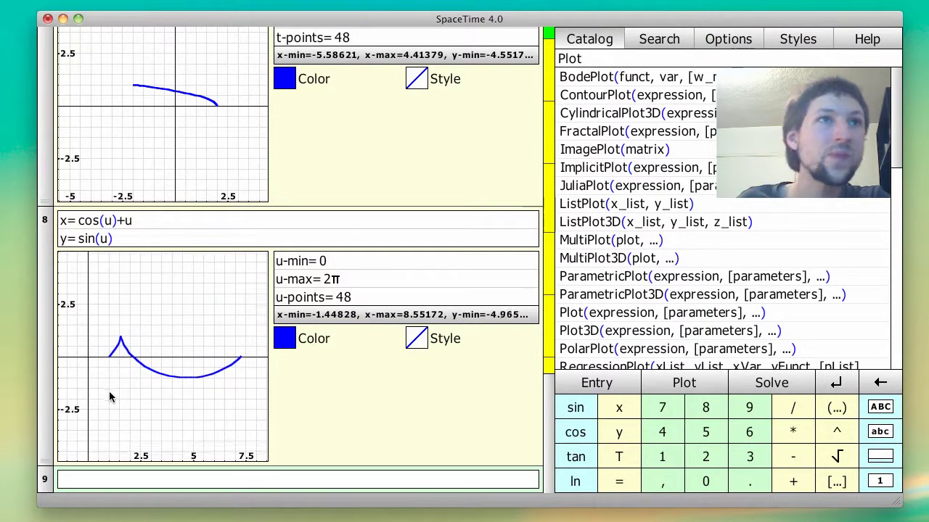
Step: Set the eighth entry's u-points to 10, replot the curve, and check its x and y range limits
left_click(374, 299)
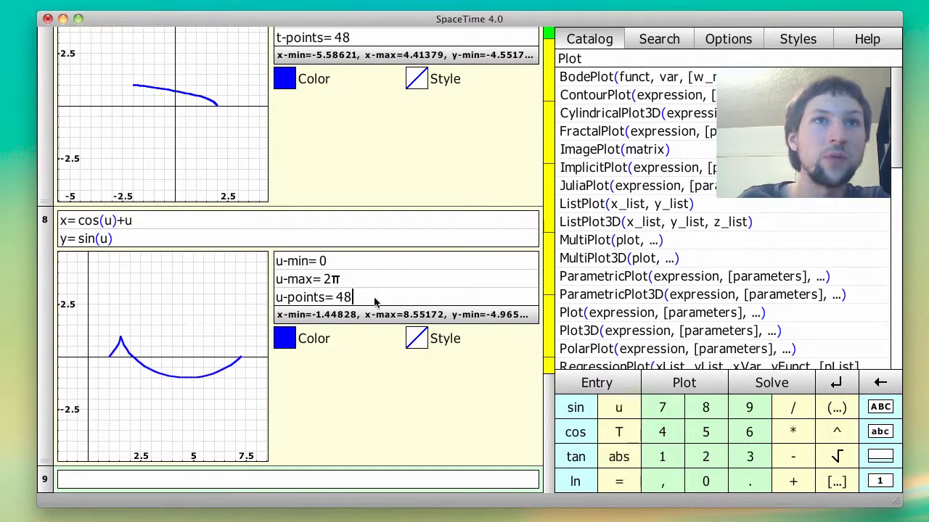
type("10")
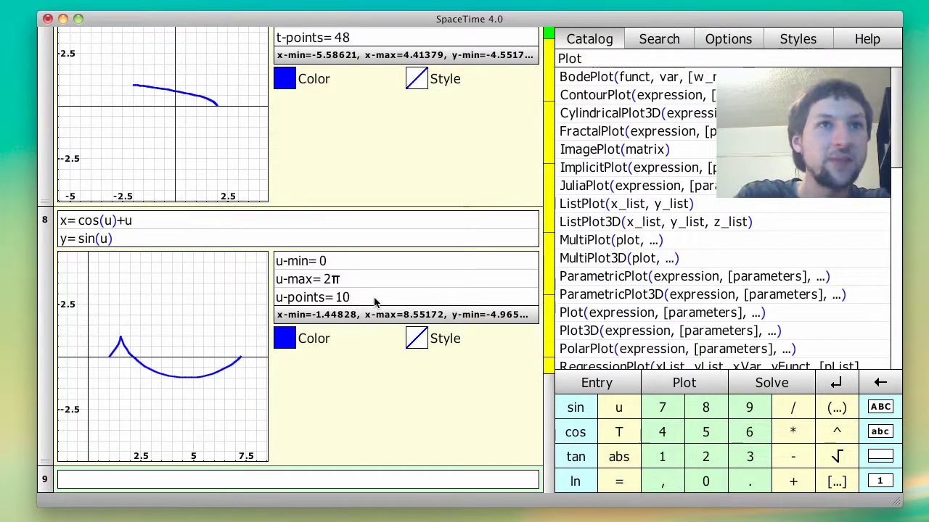
key("Return")
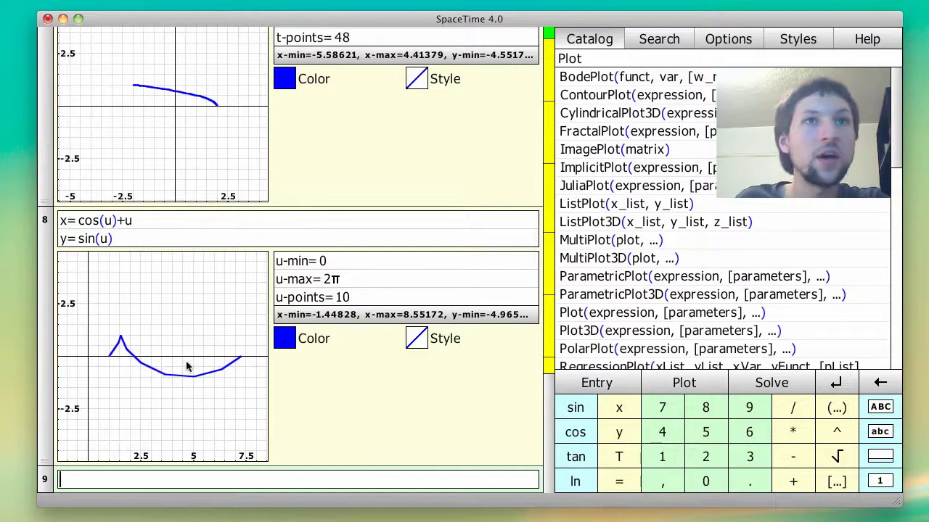
left_click(370, 317)
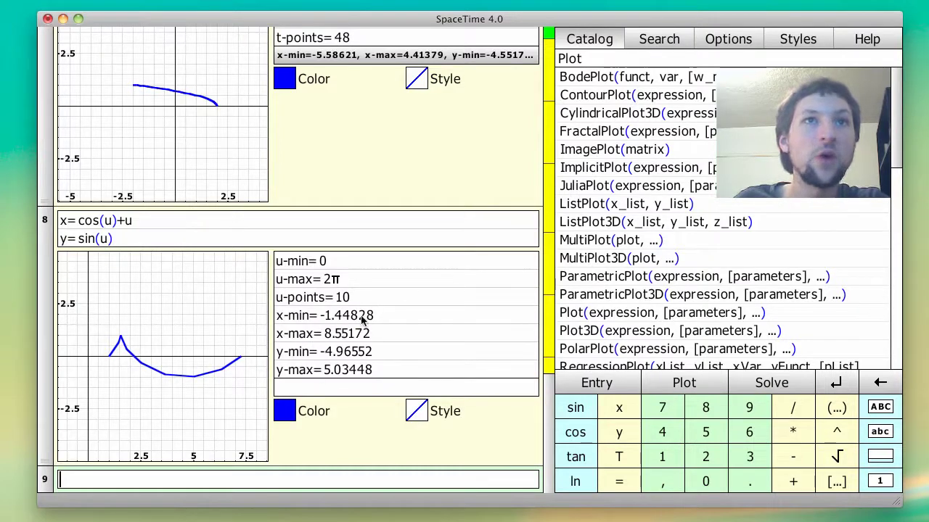
left_click(338, 391)
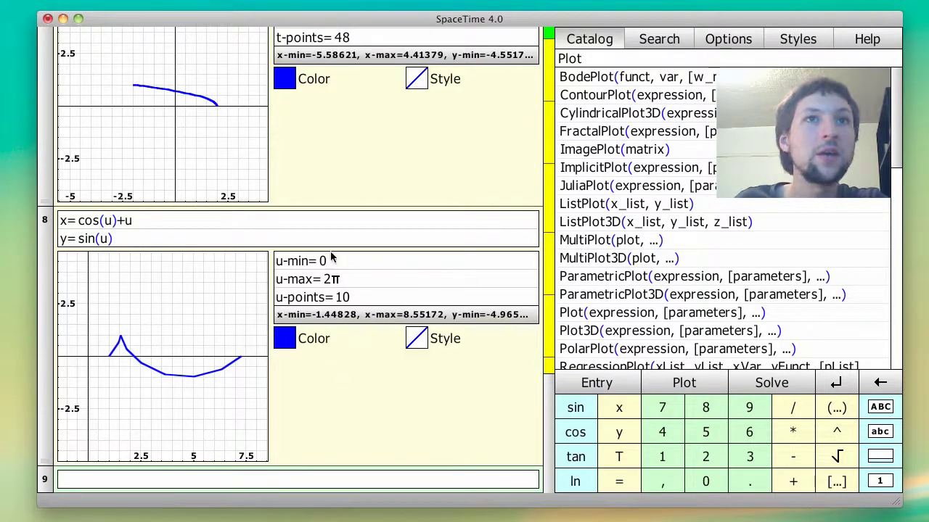
Step: Set u-max of the parametric plot in the eighth entry to π and replot it
left_click(350, 283)
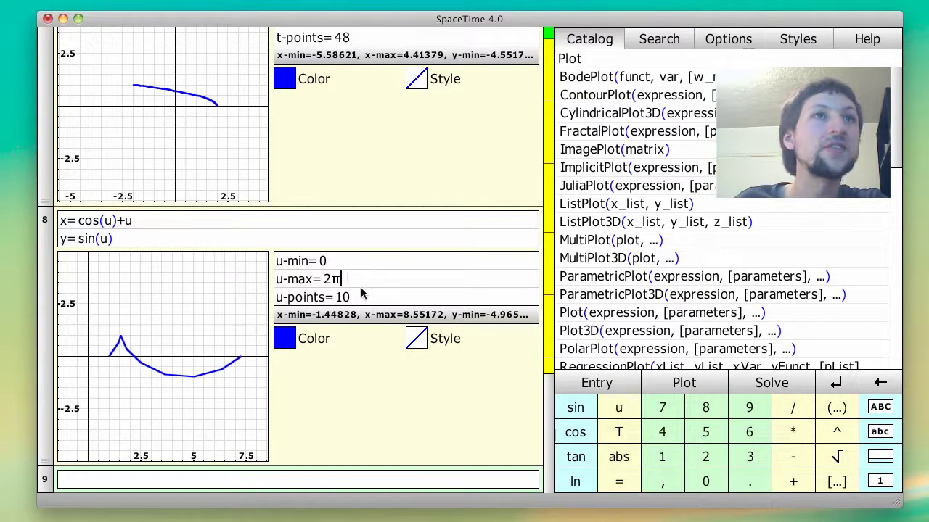
left_click(343, 299)
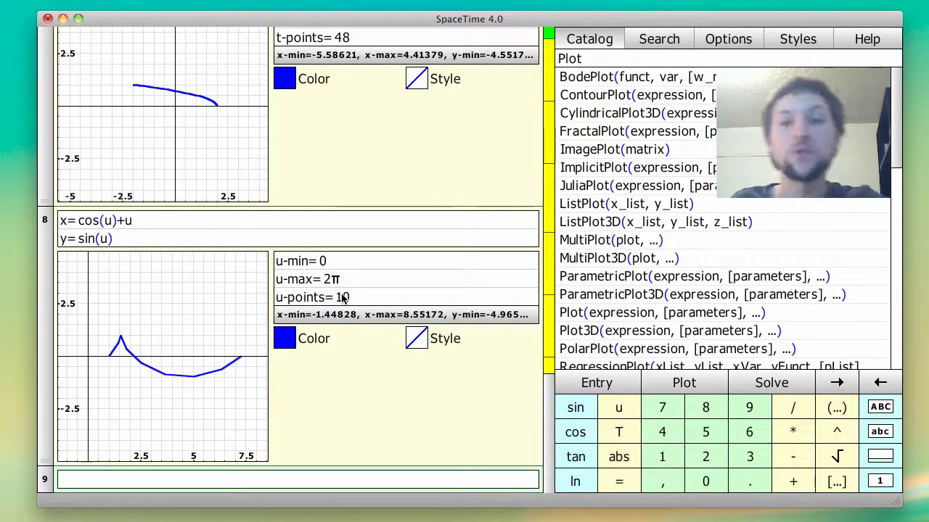
key("Return")
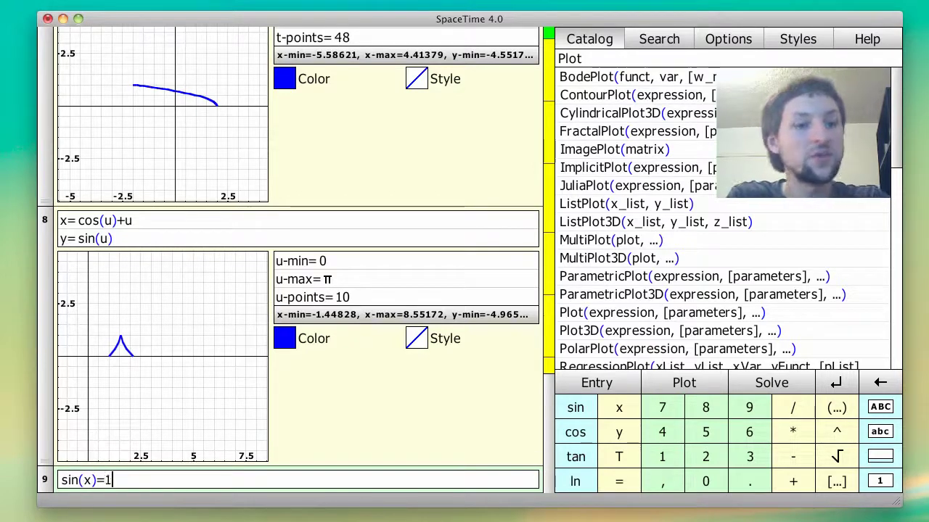
Step: Plot the equation sin(x)=1/2 in the ninth entry and switch its shading to Negative
type("/2")
key("Return")
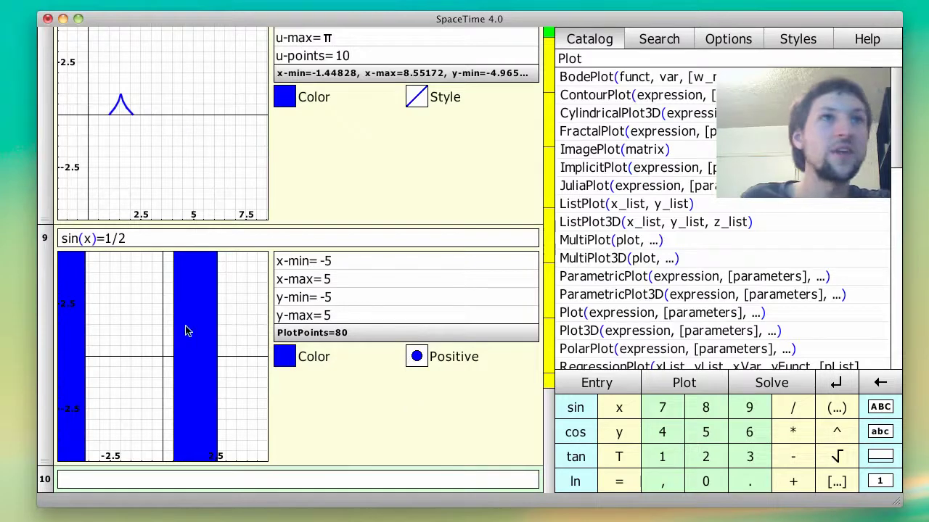
left_click_drag(123, 344, 138, 327)
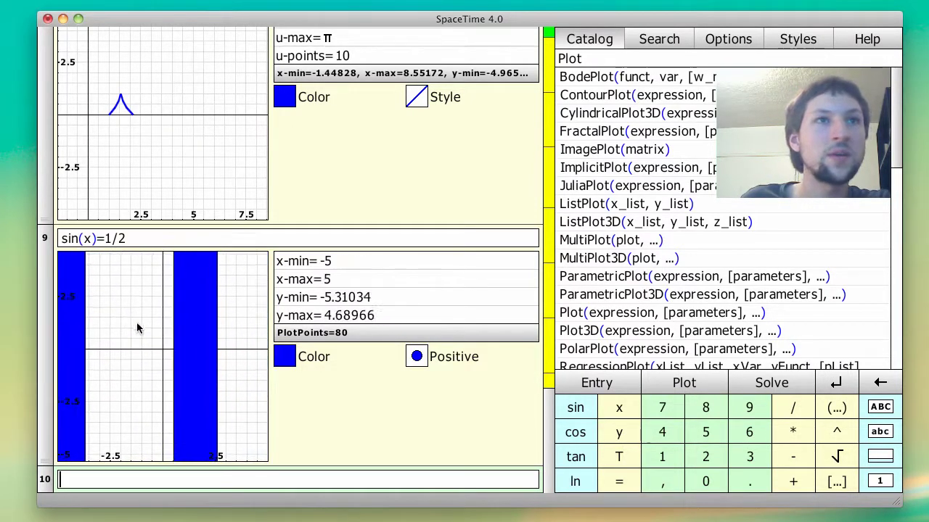
left_click(414, 359)
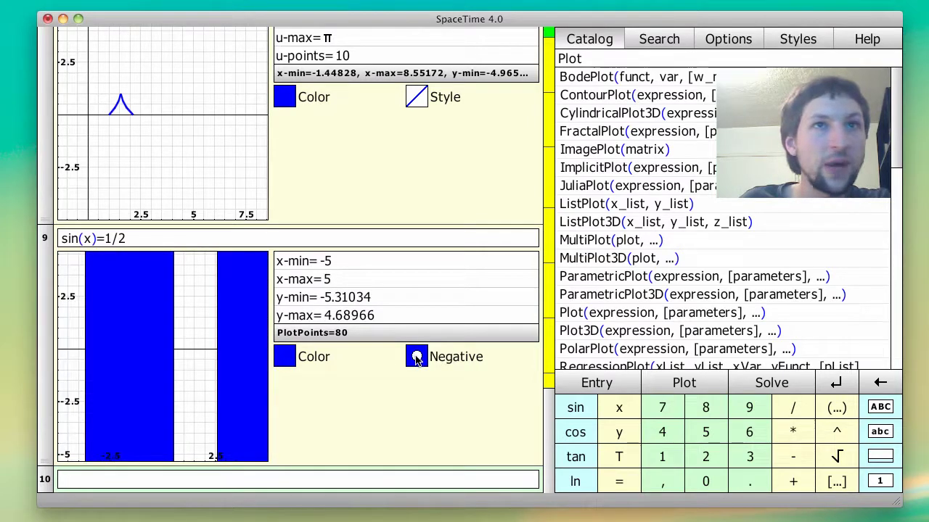
Step: Switch the ninth entry's shading to Lines, change its equation to sin(x+y)=1/2 and replot it
left_click(416, 360)
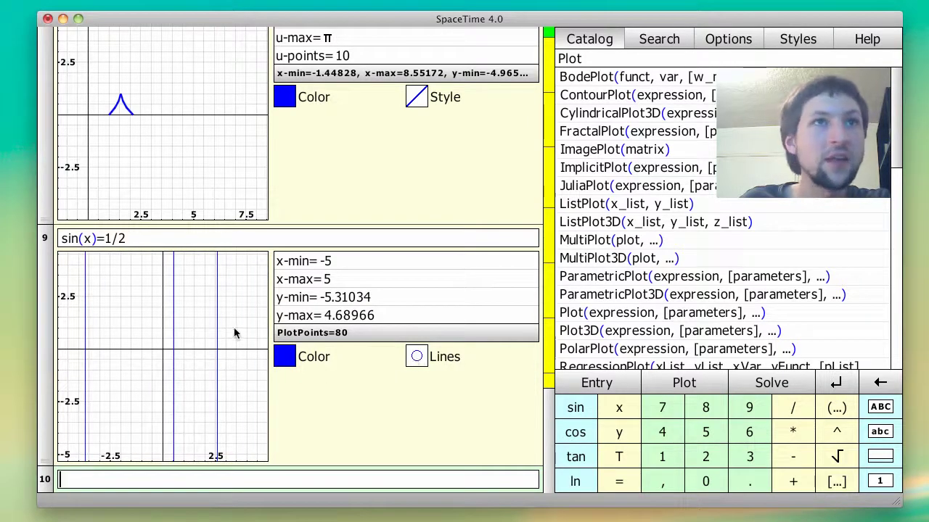
left_click_drag(234, 331, 213, 338)
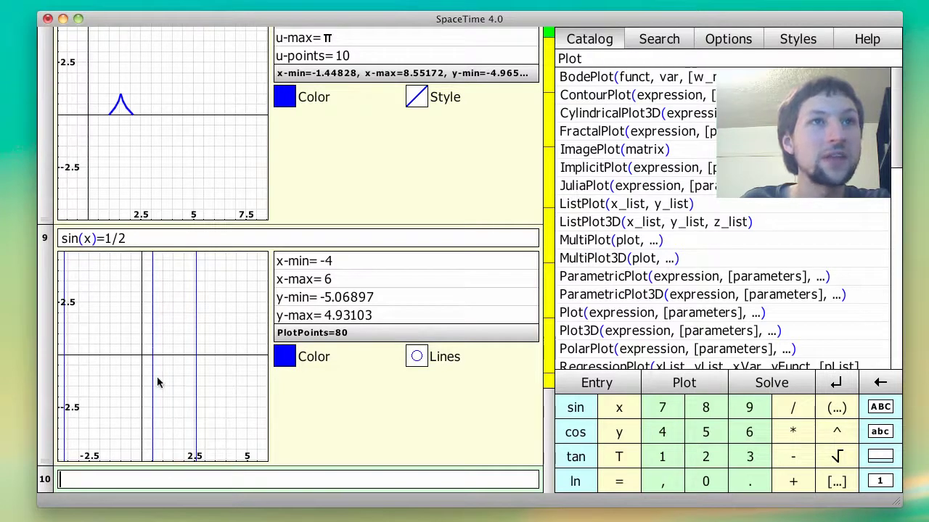
left_click(93, 242)
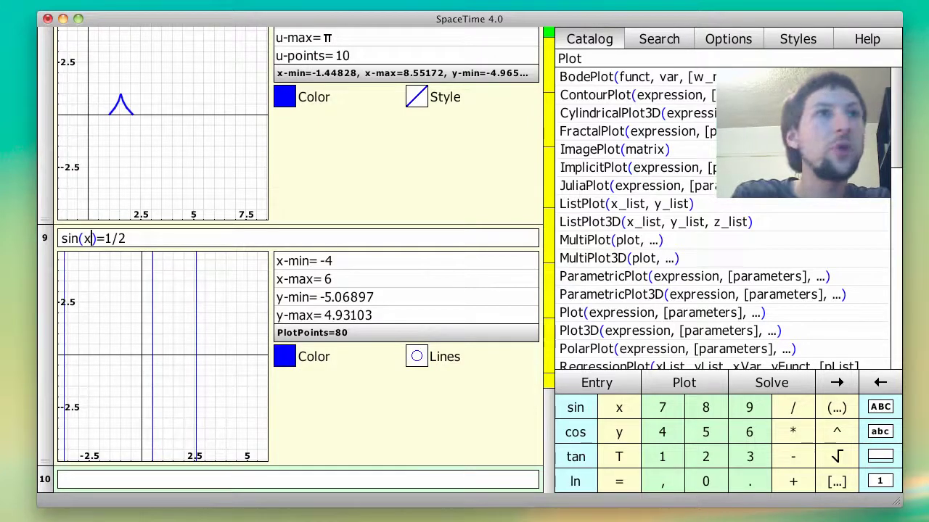
type("+y")
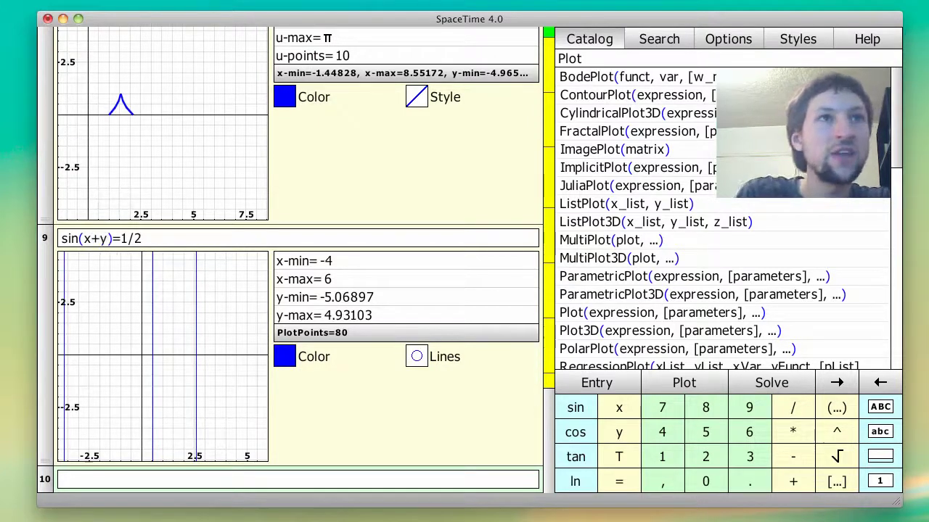
key("Return")
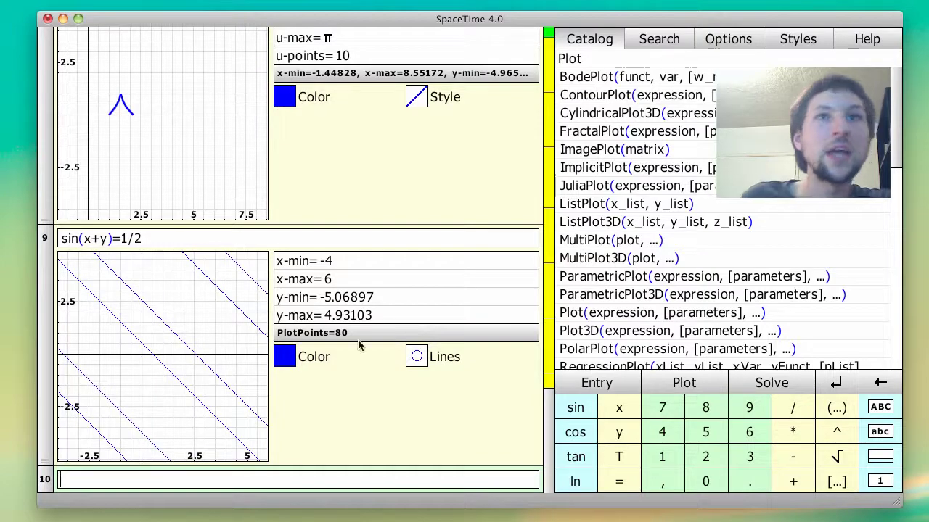
left_click_drag(232, 381, 201, 394)
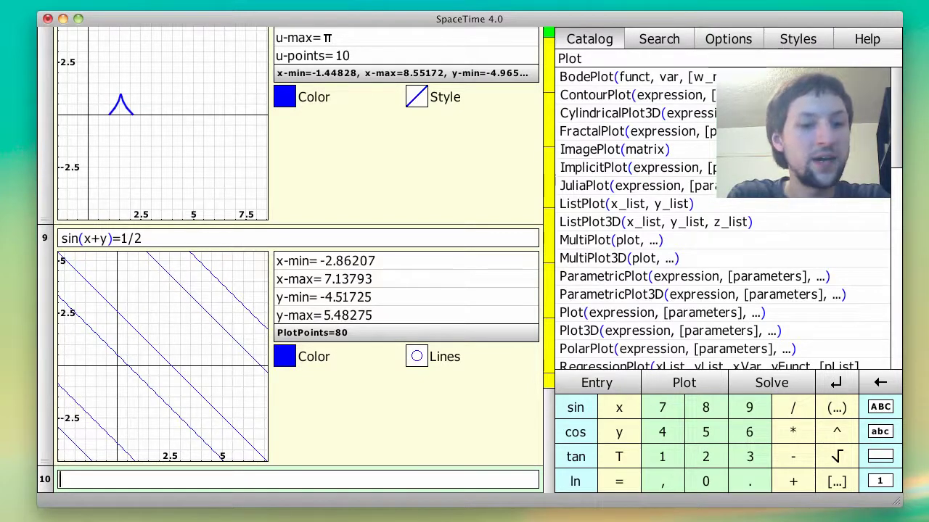
Step: Start a script in the tenth entry with A = matrix(10,10) and nested loops loop(i,1,10) and loop(j,1,10)
type("A = ma")
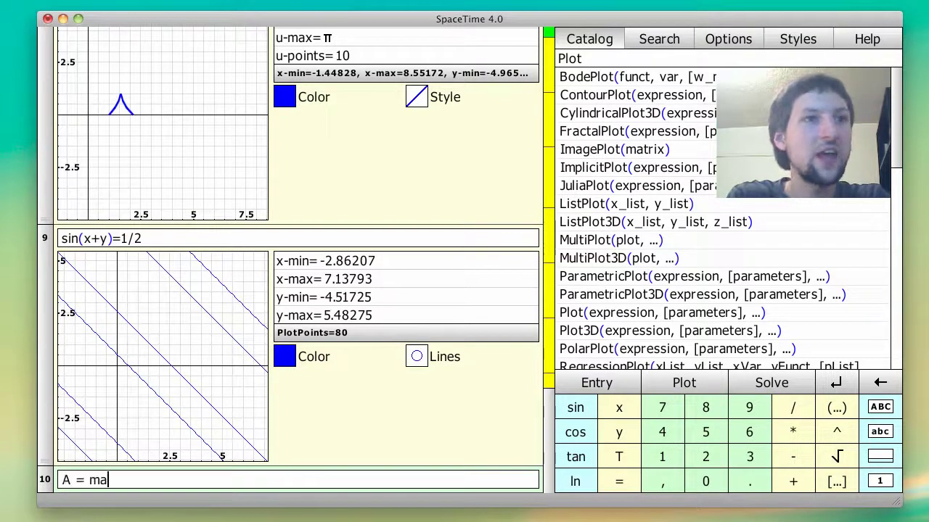
type("trix(10,10)")
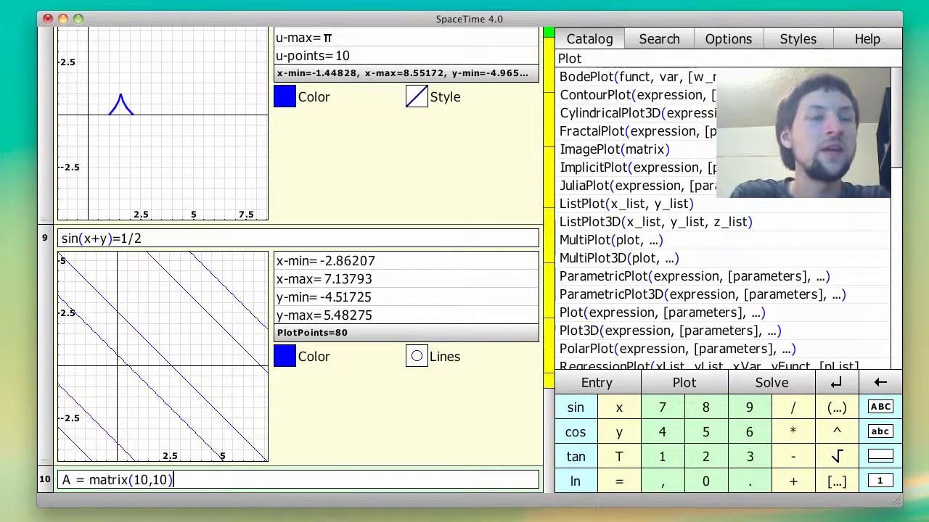
key("Return")
type("l")
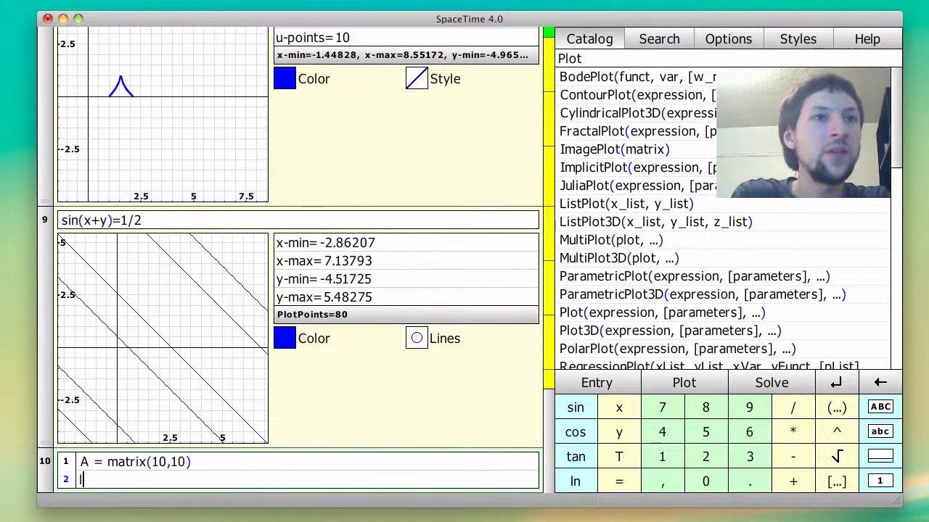
type("oop(i,1,10)")
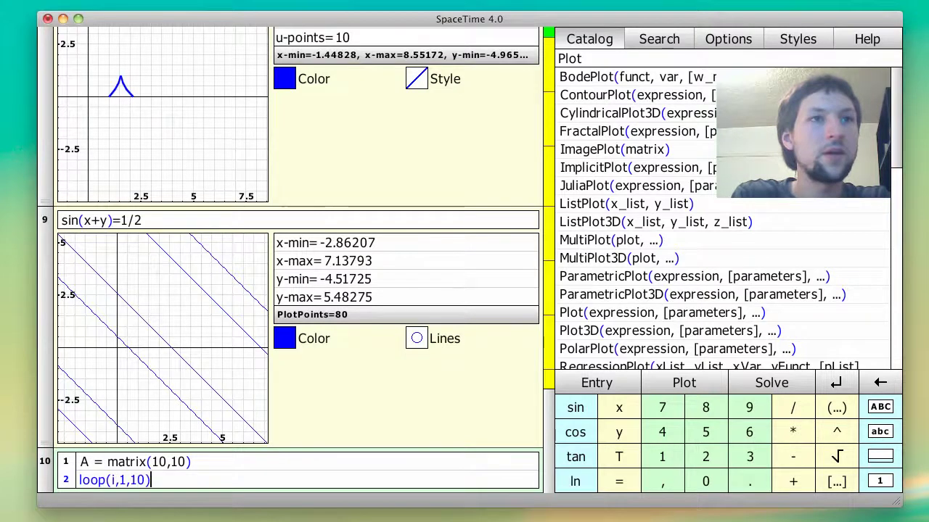
key("Return")
type("loop(j,1,10)")
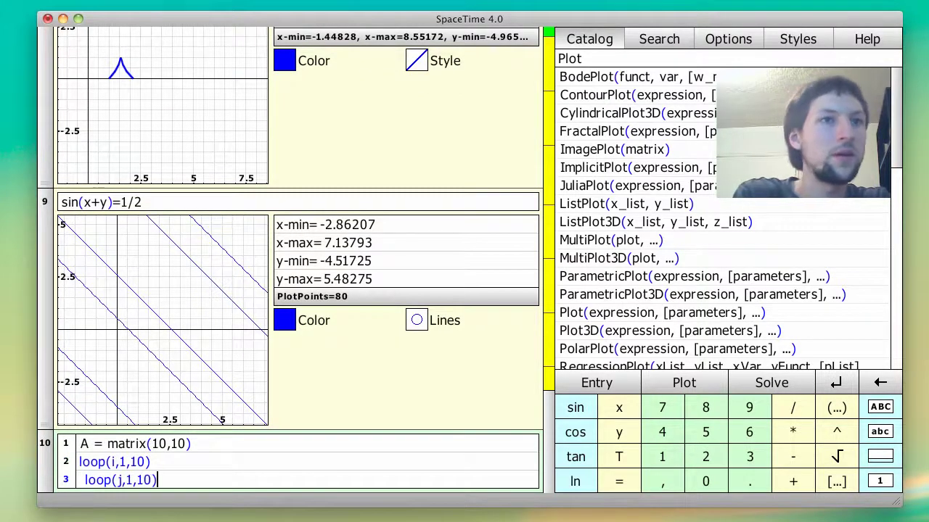
key("Return")
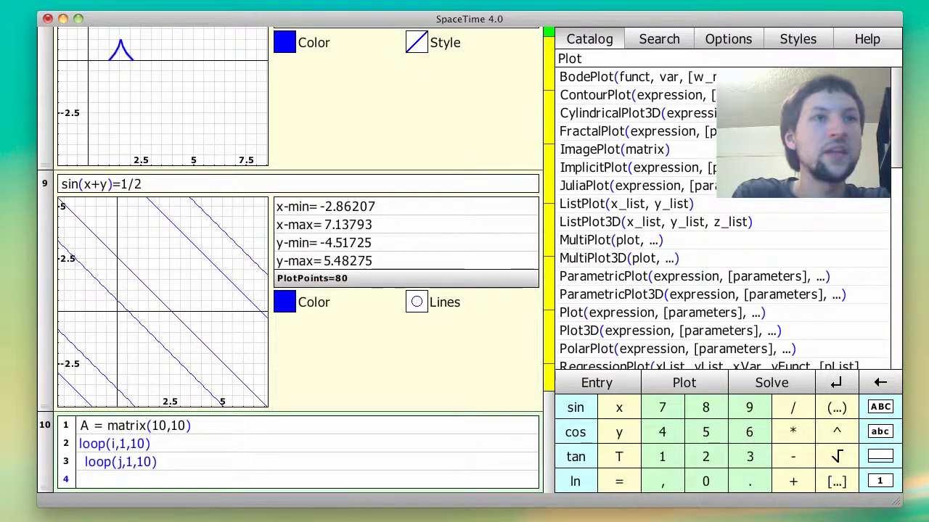
Step: Assign A(i,j) = 1/(i+j) inside the inner loop and close both loops with end
type("A(i,j) = ")
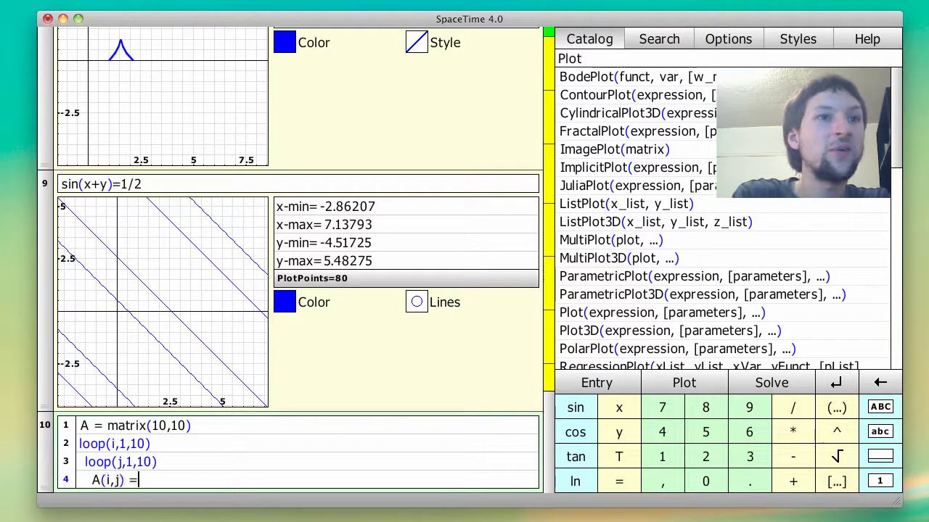
type("1/(")
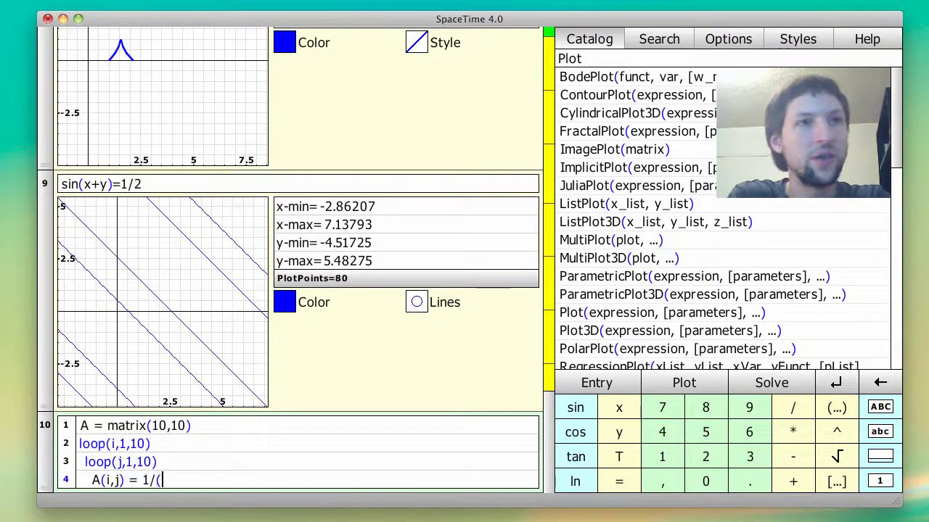
type("i+j")
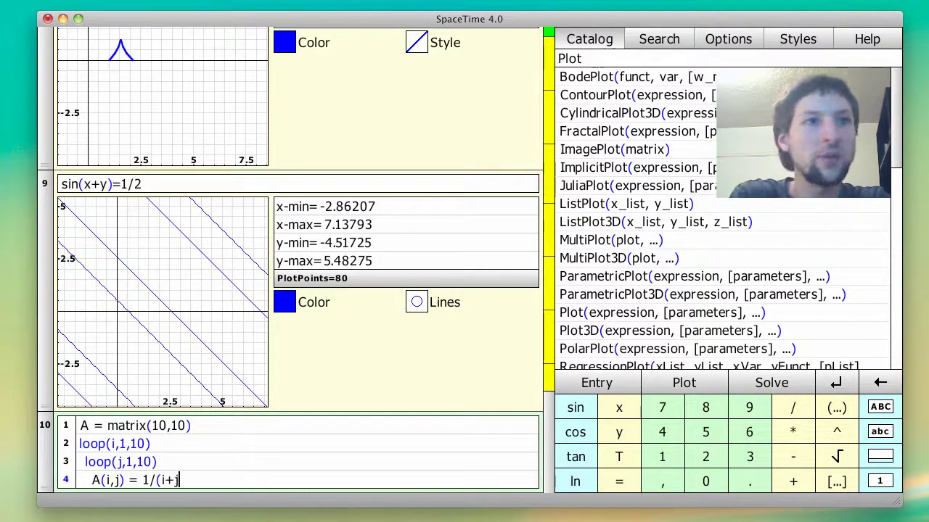
type(")")
key("Return")
type("end")
key("Return")
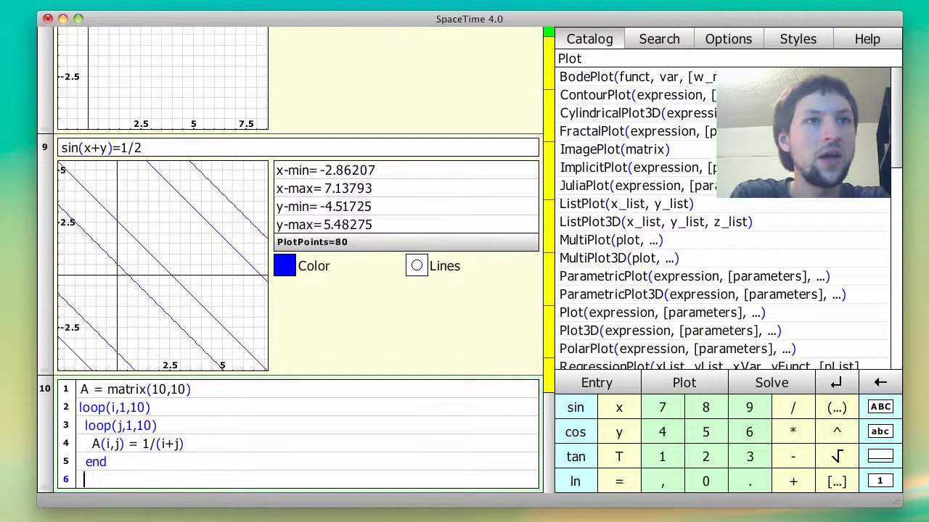
type("end")
key("Return")
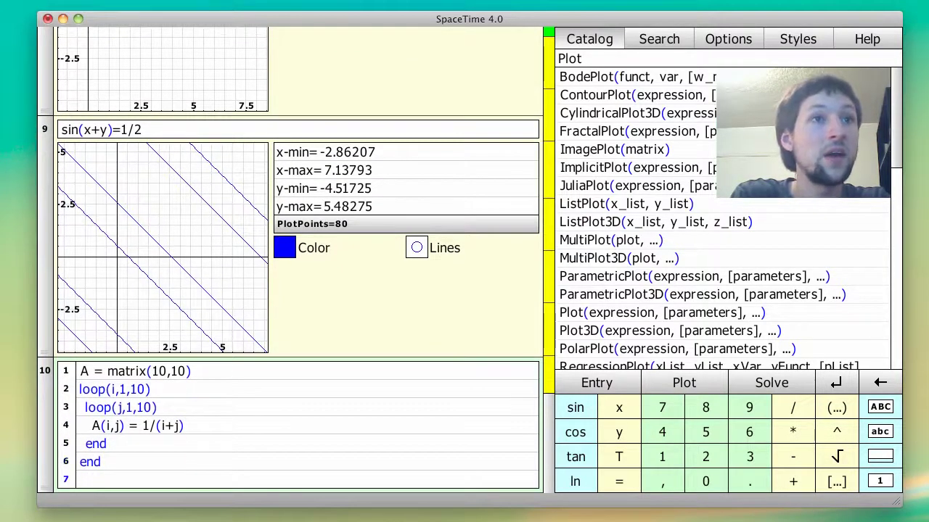
Step: Add A as the script's last line and evaluate it, displaying the matrix entries as decimals
type("A")
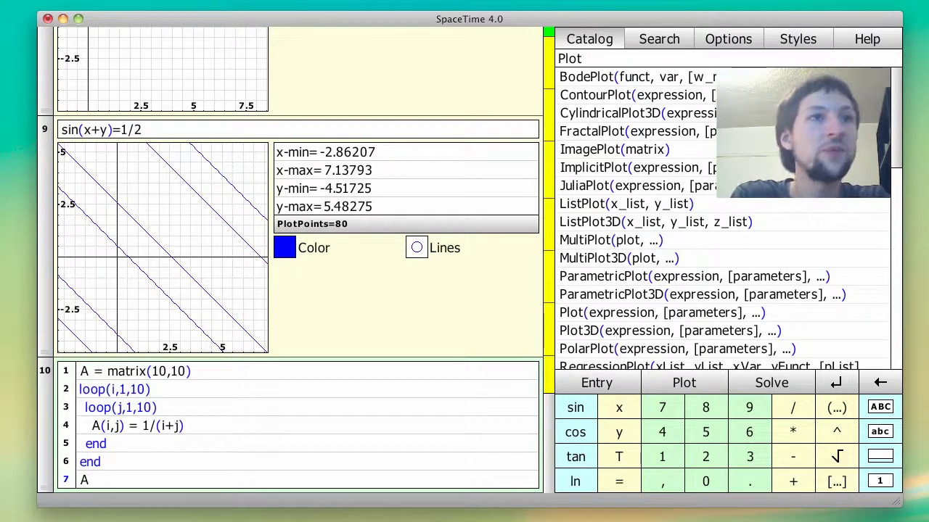
key("shift+Return")
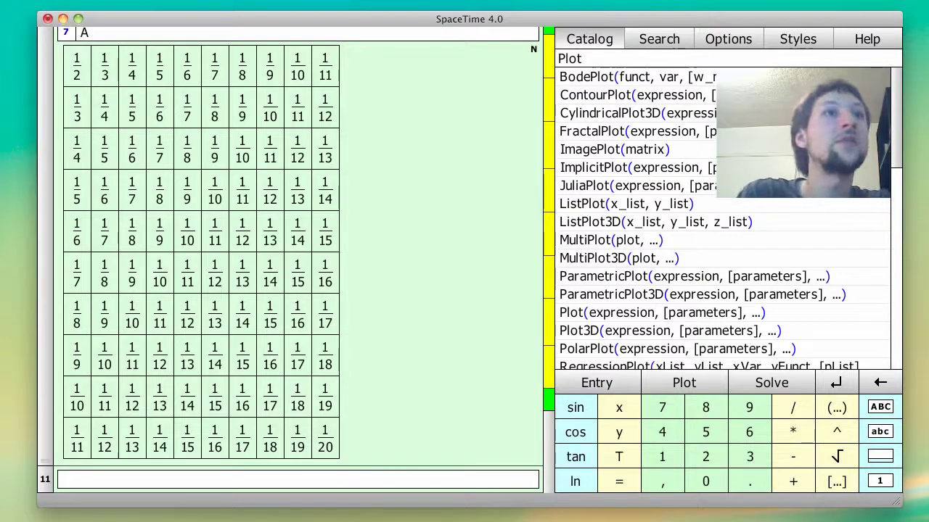
key("ctrl+Return")
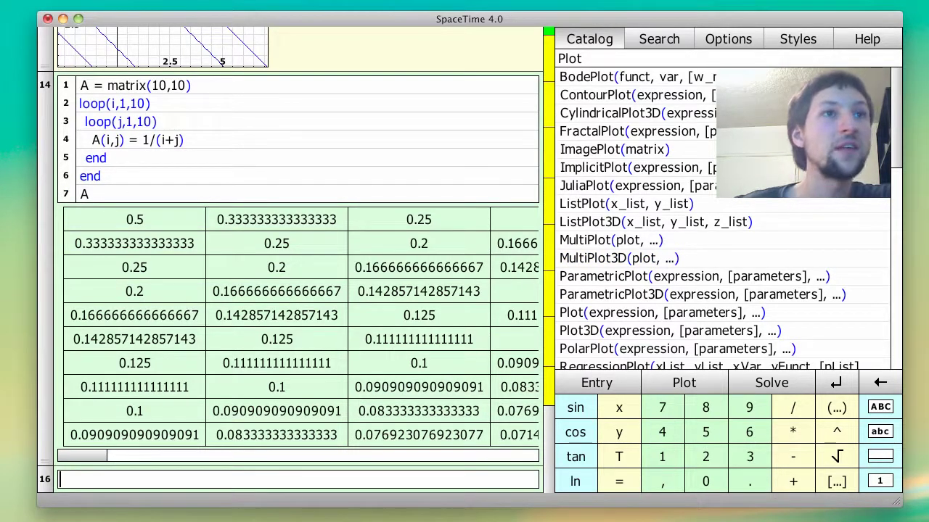
Step: Plot the matrix as a grayscale image with ImagePlot(A) in the entry below the decimal matrix
type("IMAGE")
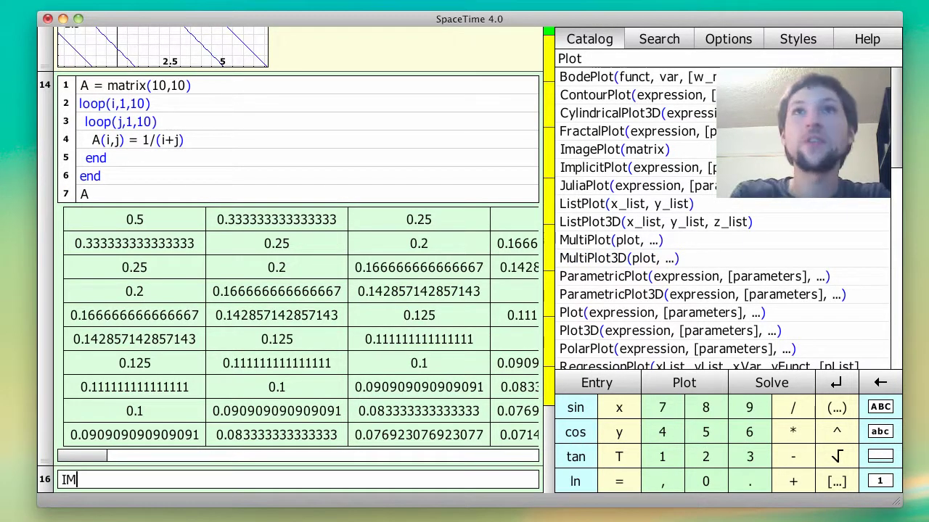
key("BackSpace")
key("BackSpace")
key("BackSpace")
key("BackSpace")
type("m")
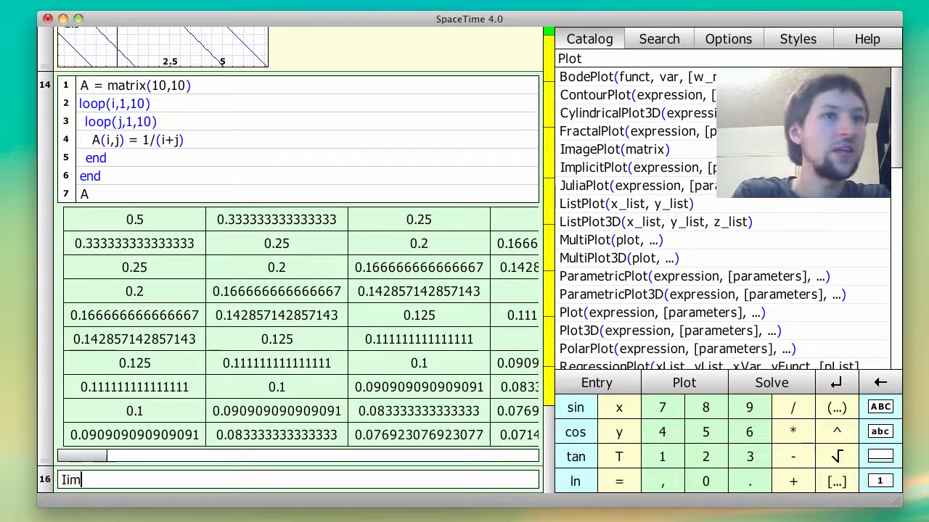
key("BackSpace")
type("magePlot(")
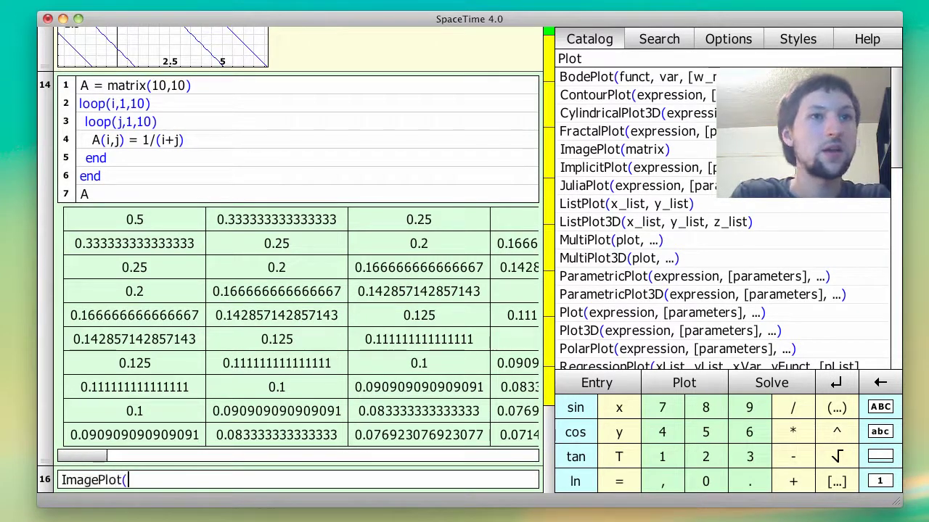
type("A)")
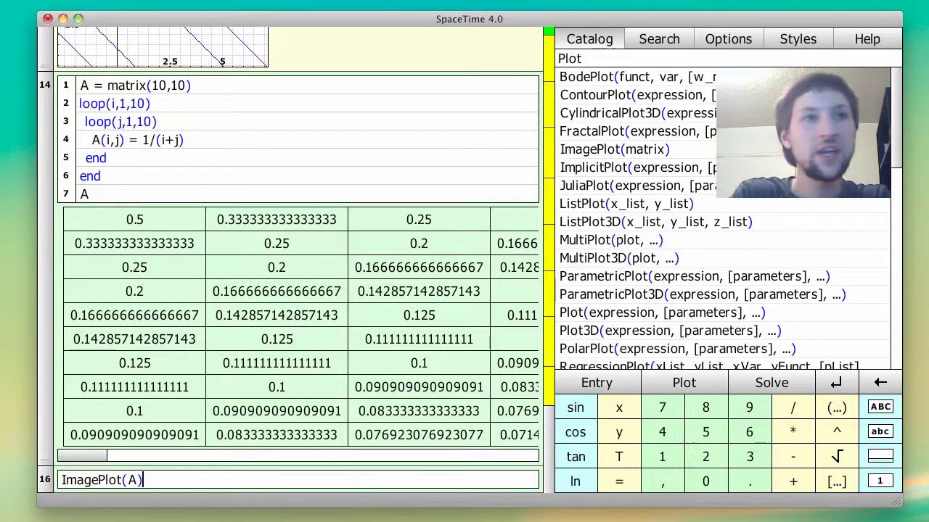
key("Return")
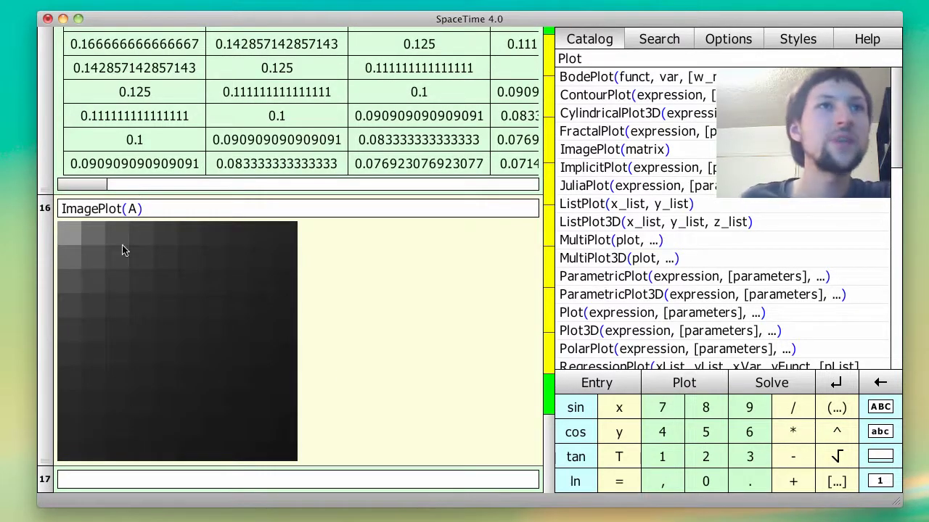
Step: Compare the image with the matrix values, and change the image plot's expression to ImagePlot(2*A) and replot it
scroll(363, 320, "up", 1)
scroll(363, 319, "up", 4)
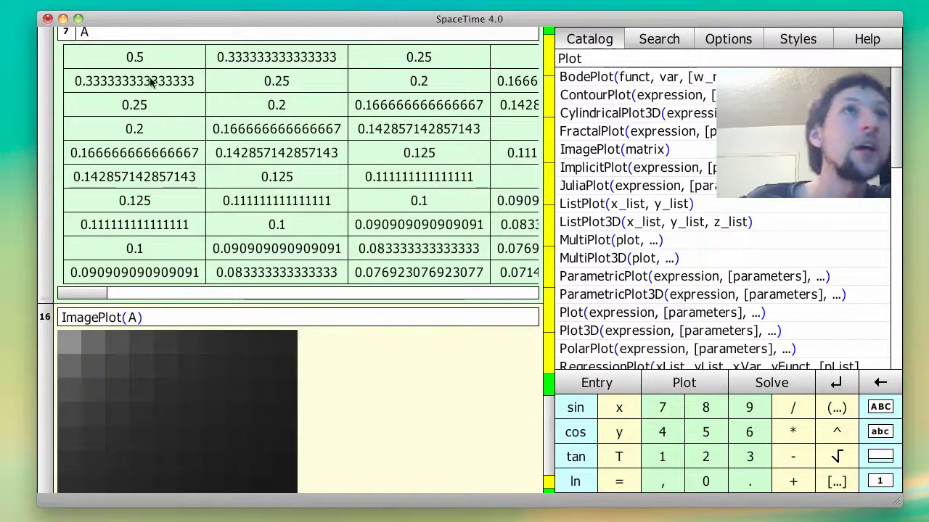
left_click(128, 319)
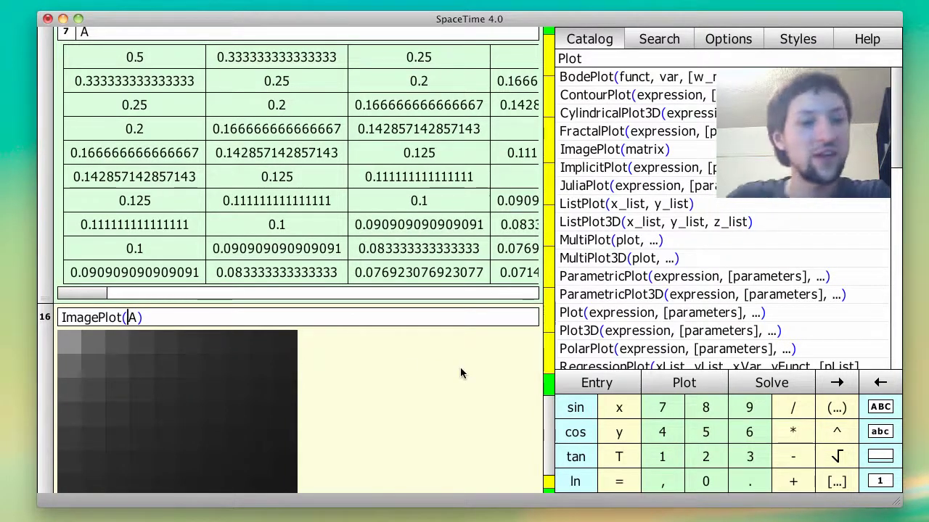
type("2*")
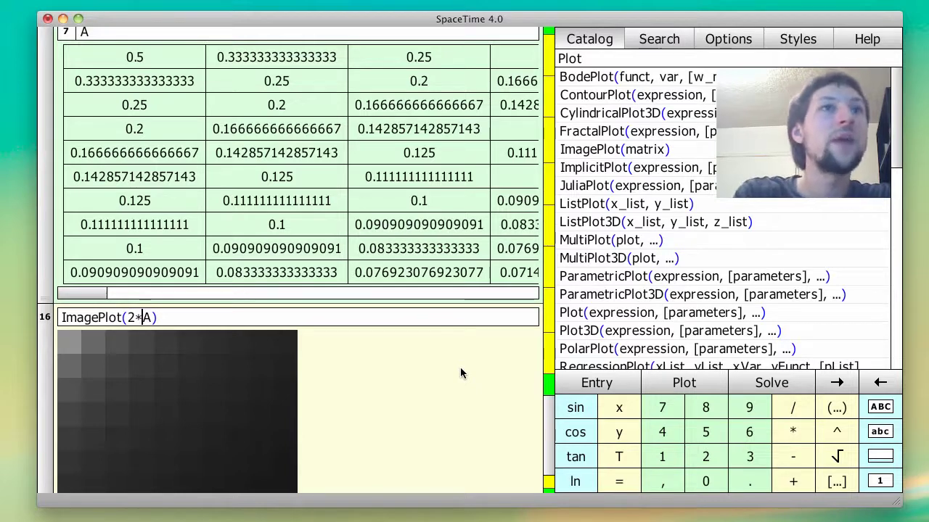
key("Return")
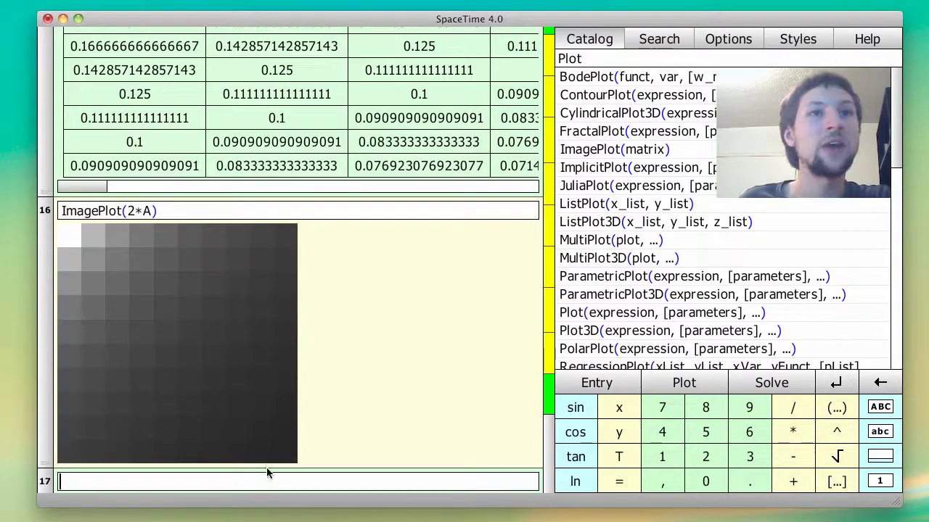
Step: Review the image plot against matrix A and copy the seven-line matrix script from entry 14 into entry 17
scroll(432, 379, "up", 5)
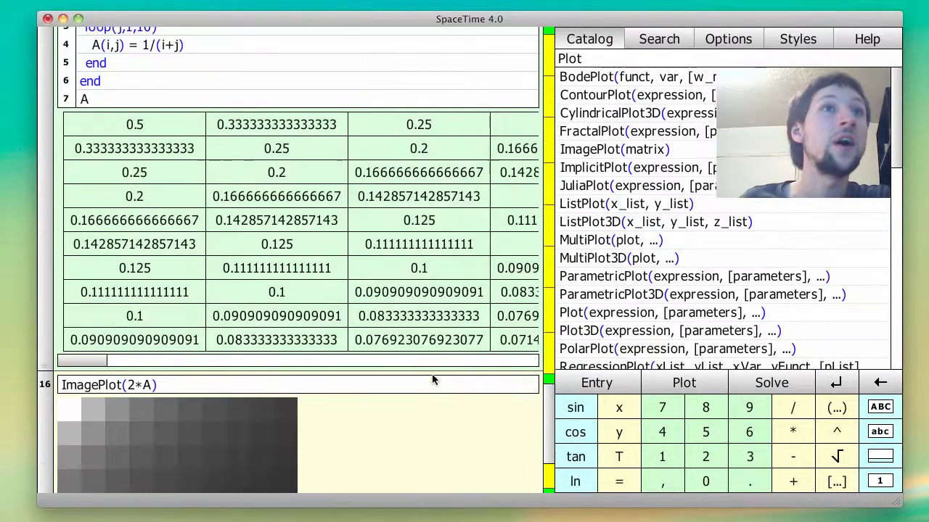
scroll(432, 378, "down", 5)
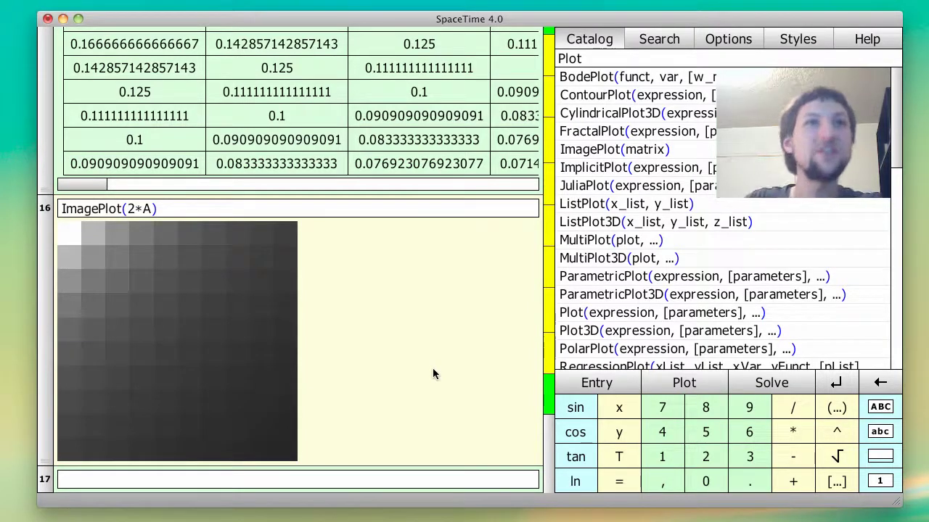
scroll(432, 367, "up", 10)
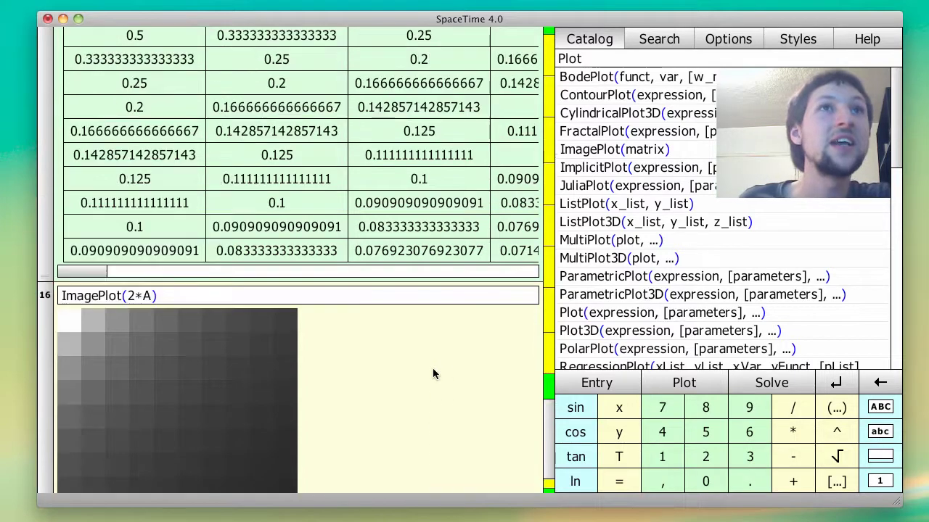
left_click(169, 207)
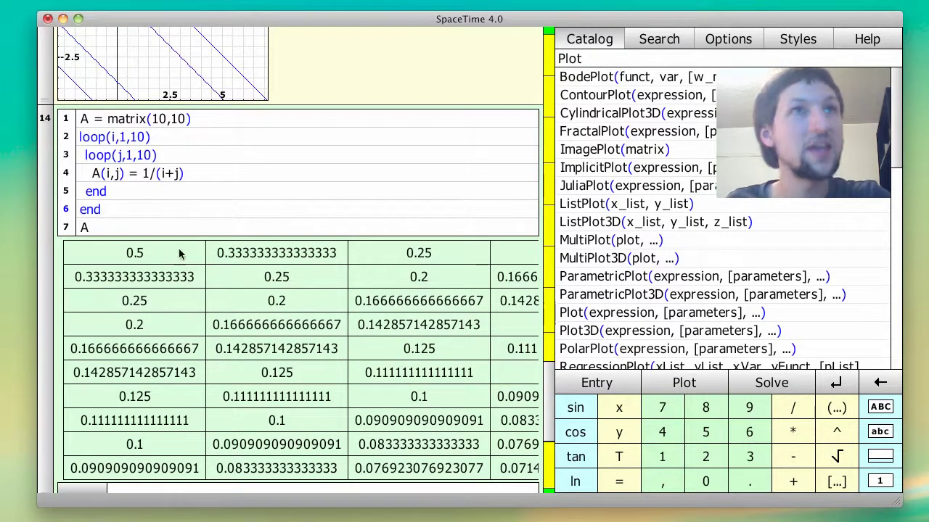
scroll(180, 251, "down", 10)
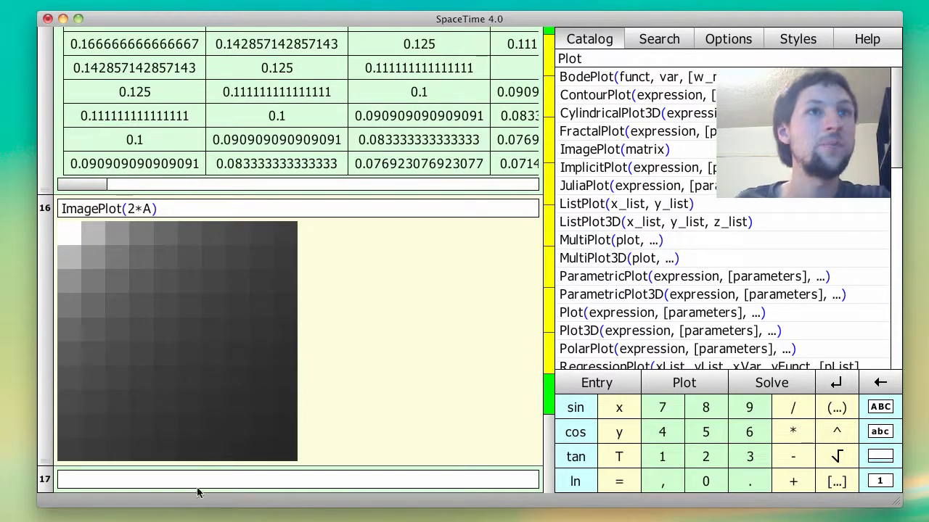
left_click(200, 487)
type("A = matrix(10,10) loop(i,1,10)  loop(j,1,10)   A(i,j) = 1/(i+j)  end end A")
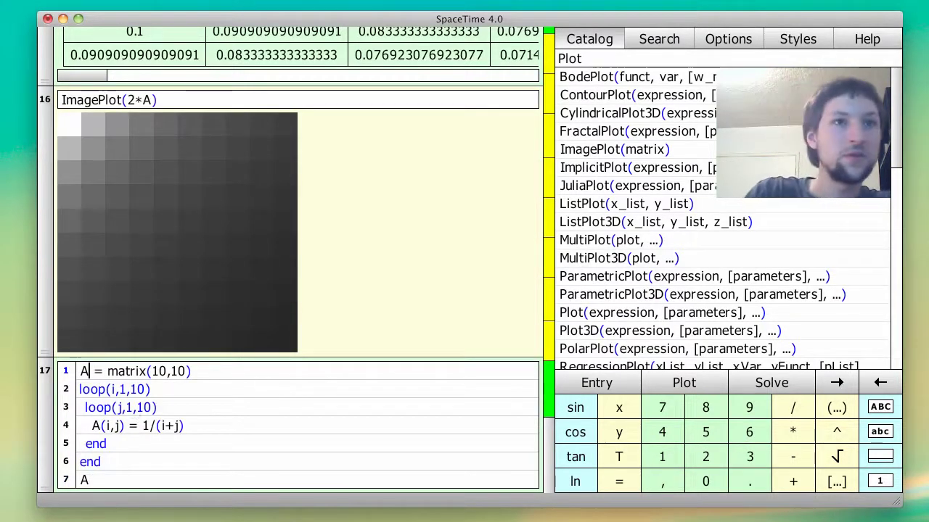
Step: In entry 17, rename the matrix on line 1 to B and set line 4's assigned value to abs(sin((i+j)))
key("BackSpace")
type("B")
left_click(173, 426)
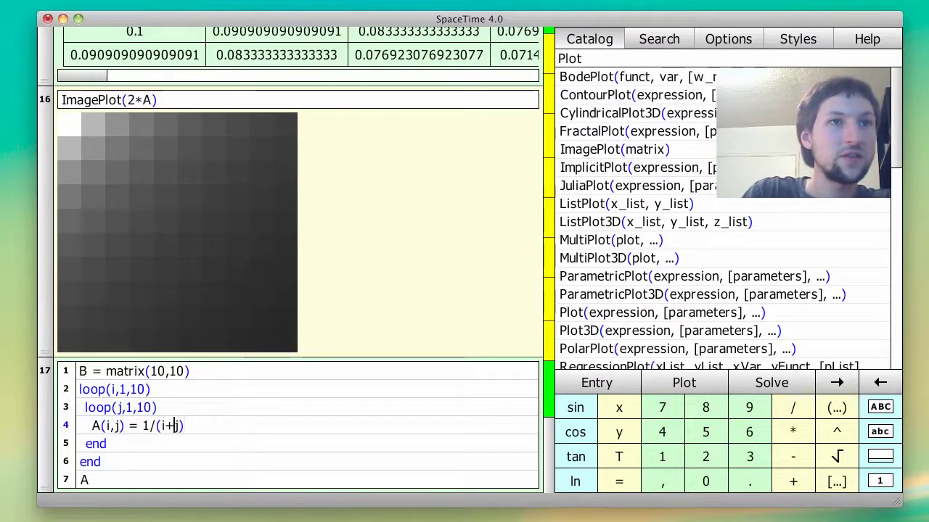
key("Left")
key("Left")
key("Left")
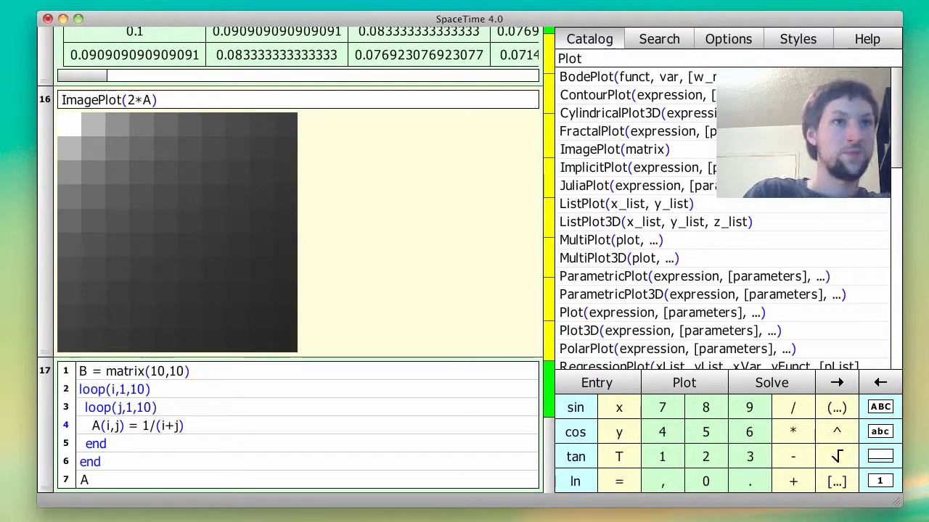
key("BackSpace")
key("BackSpace")
type("abs")
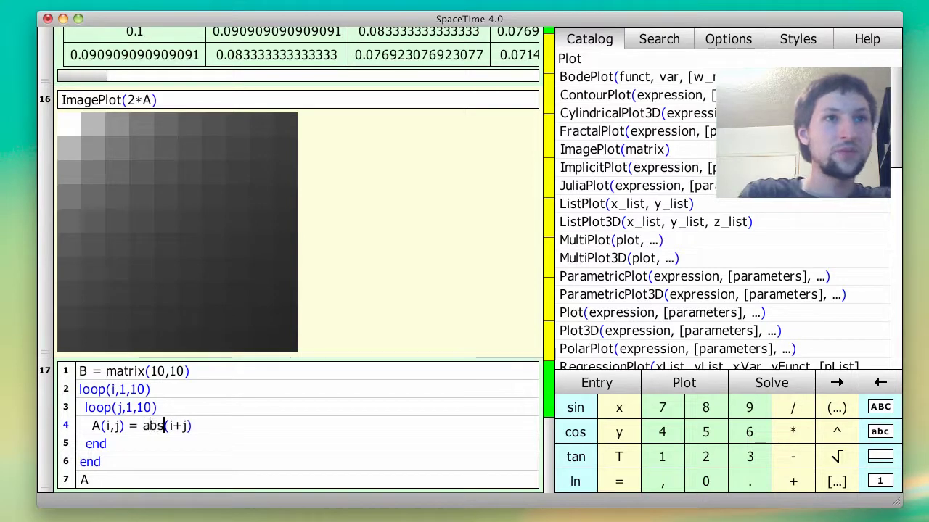
type("(sin((i+j")
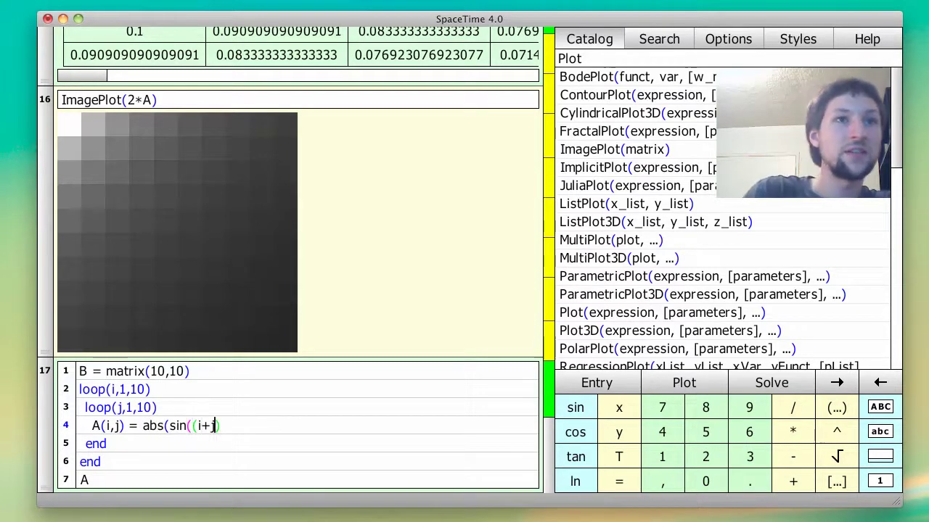
type("))")
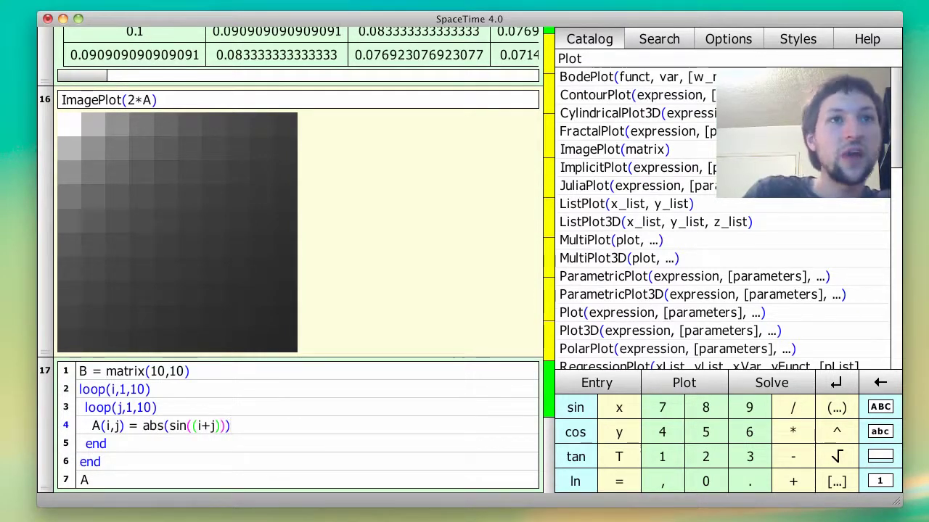
Step: Rename the matrix on lines 4 and 7 of entry 17 to B and evaluate the script
left_click(102, 427)
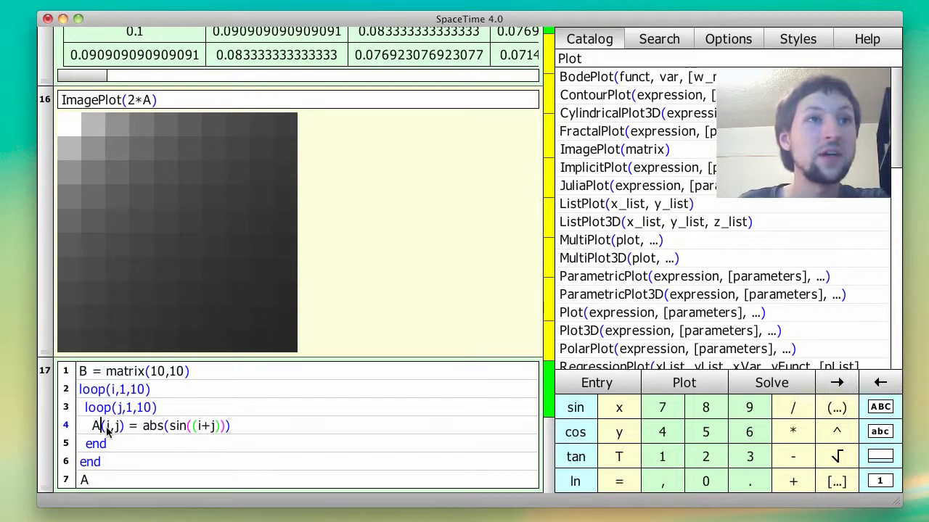
key("BackSpace")
type("B")
key("Down")
key("Down")
key("Down")
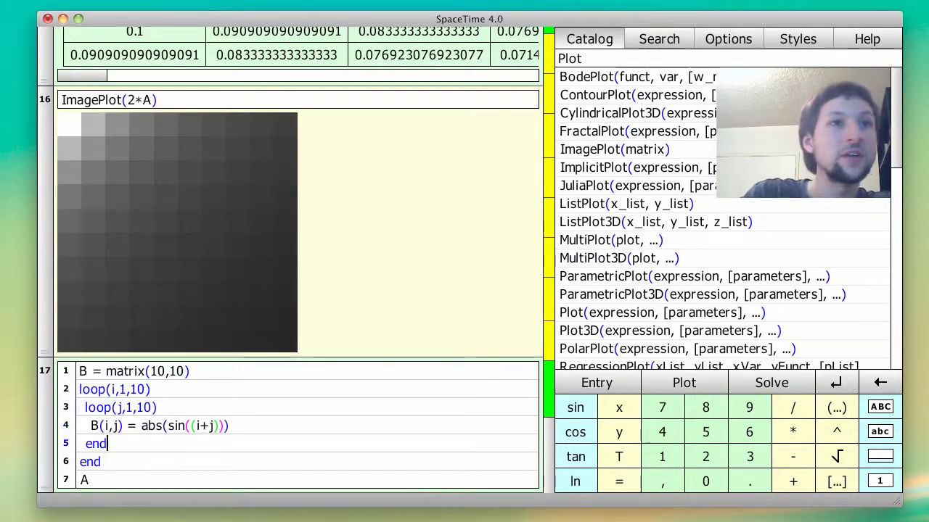
key("BackSpace")
type("B")
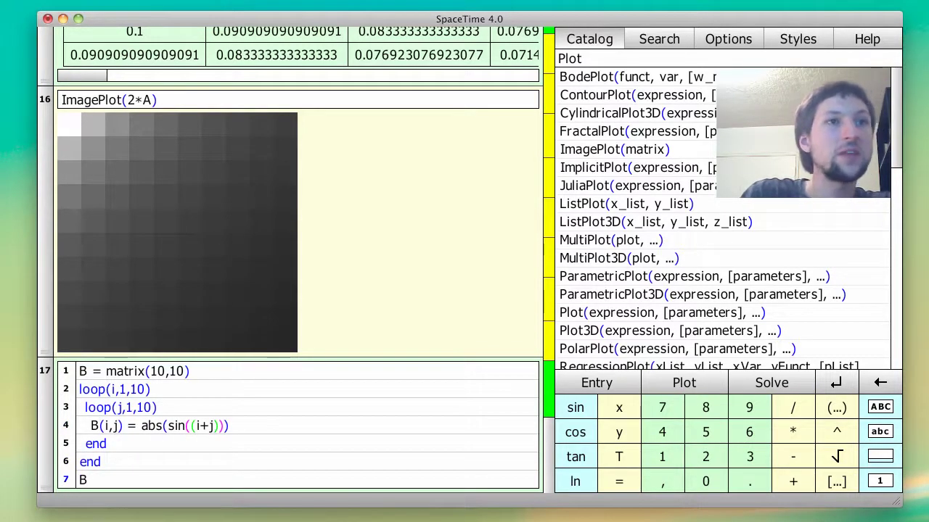
key("Return")
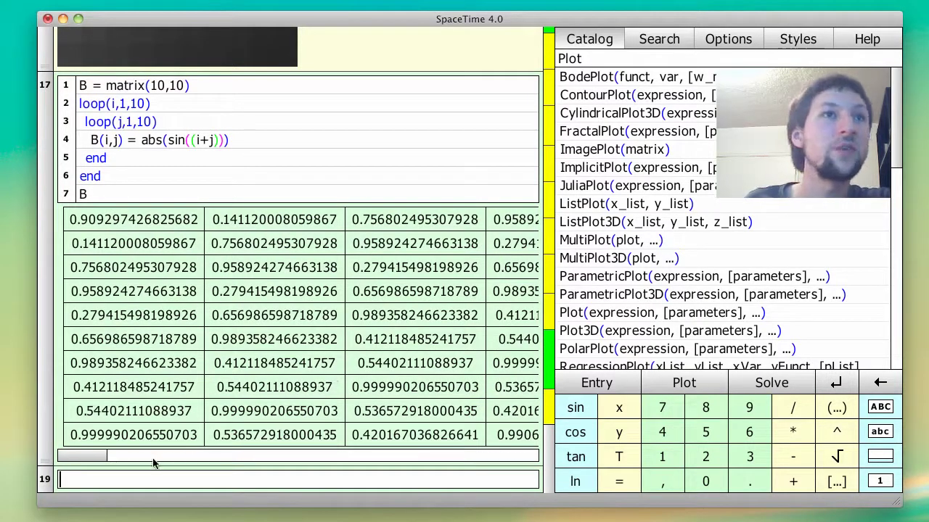
left_click_drag(88, 455, 54, 458)
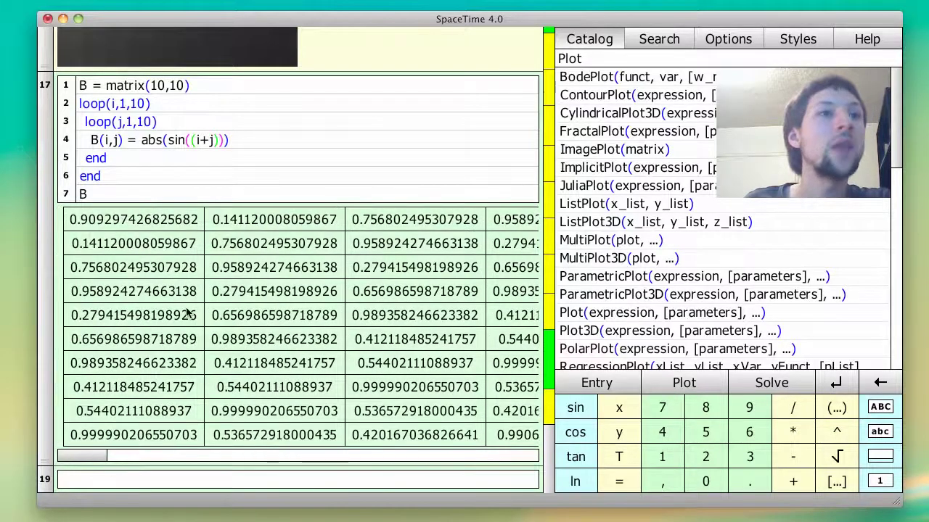
Step: Insert the copied seven-line matrix A script into entry 19 and rename its matrix to C on lines 1, 4 and 7
type("A = matrix(10,10) loop(i,1,10)  loop(j,1,10)   A(i,j) = 1/(i+j)  end end A")
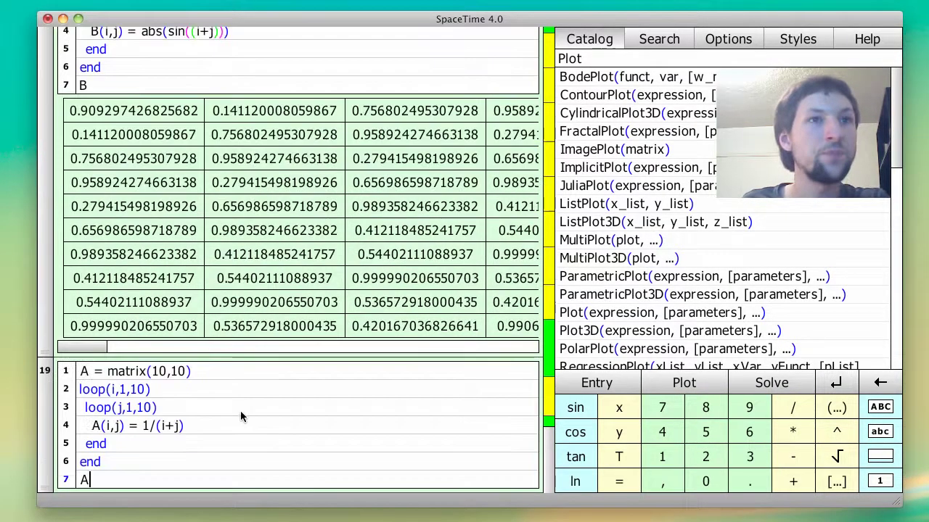
left_click(89, 372)
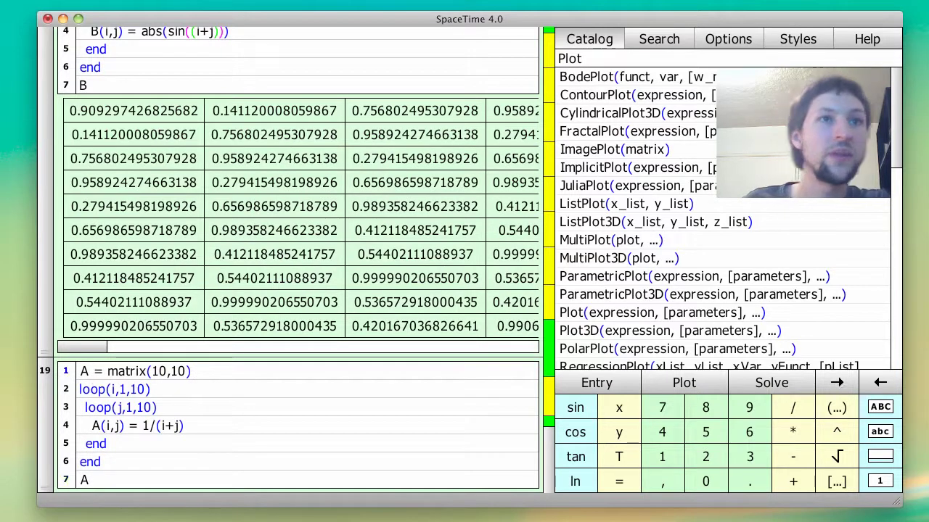
key("BackSpace")
type("C")
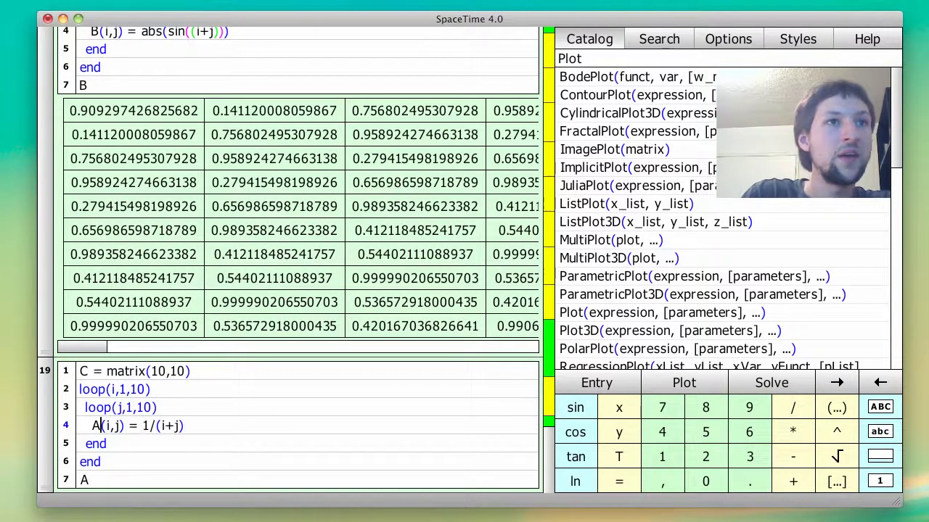
key("BackSpace")
type("C")
left_click(107, 443)
key("BackSpace")
type("C")
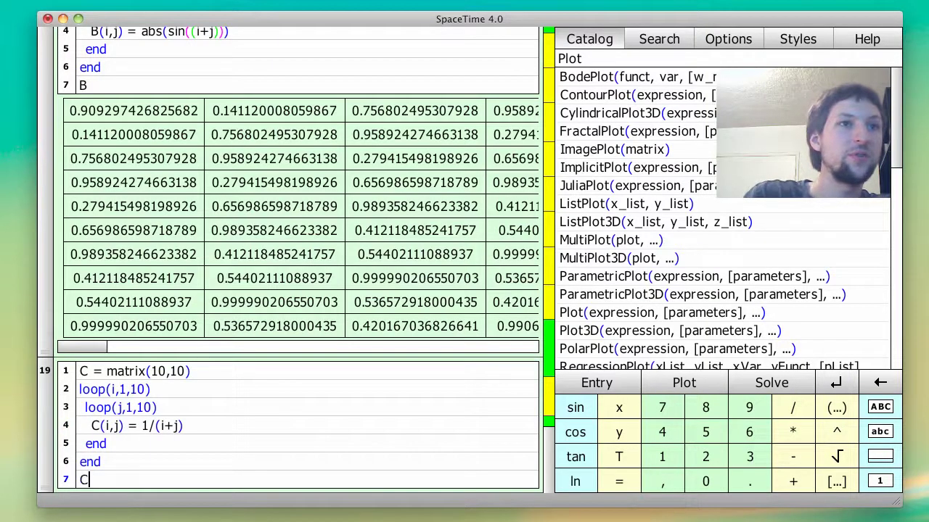
Step: Set the value assigned to C(i,j) in entry 19 to abs(cos((i+j))) and evaluate the script
key("Up")
key("Up")
key("Right")
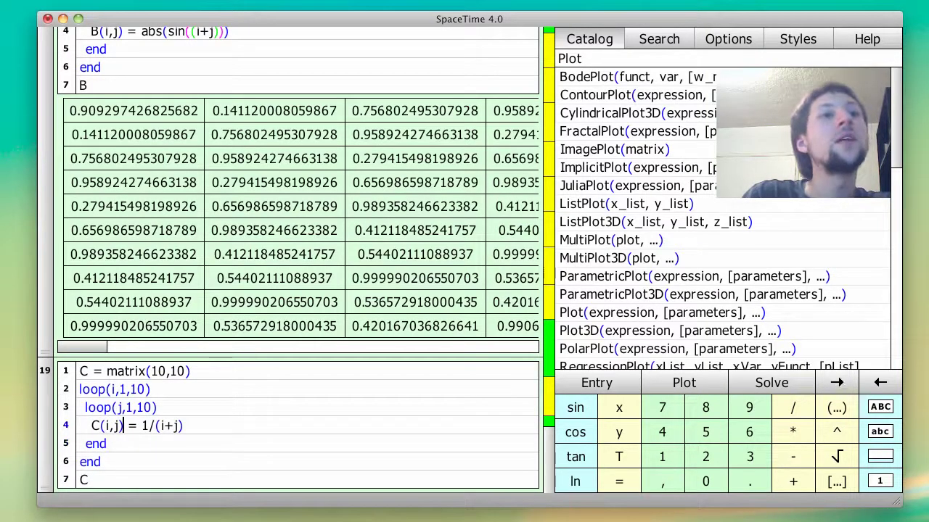
left_click(136, 426)
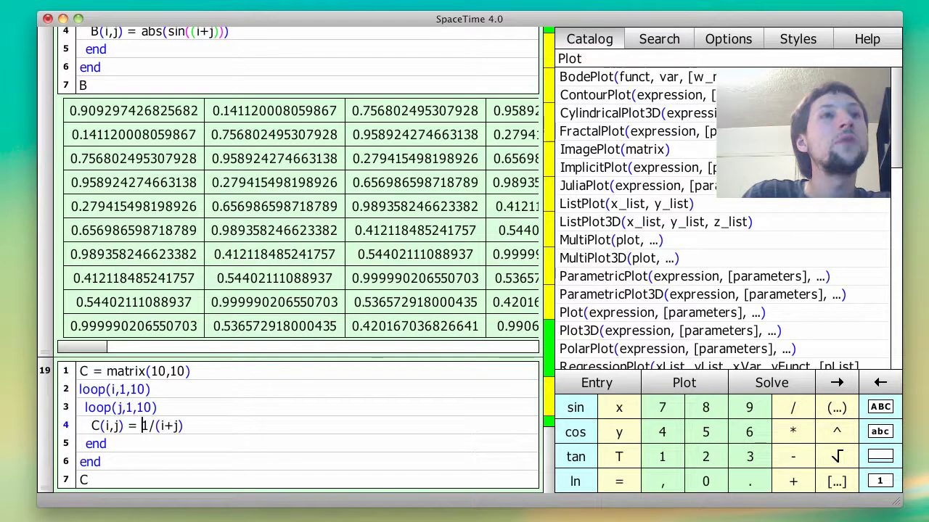
key("BackSpace")
key("Delete")
type("abs(co")
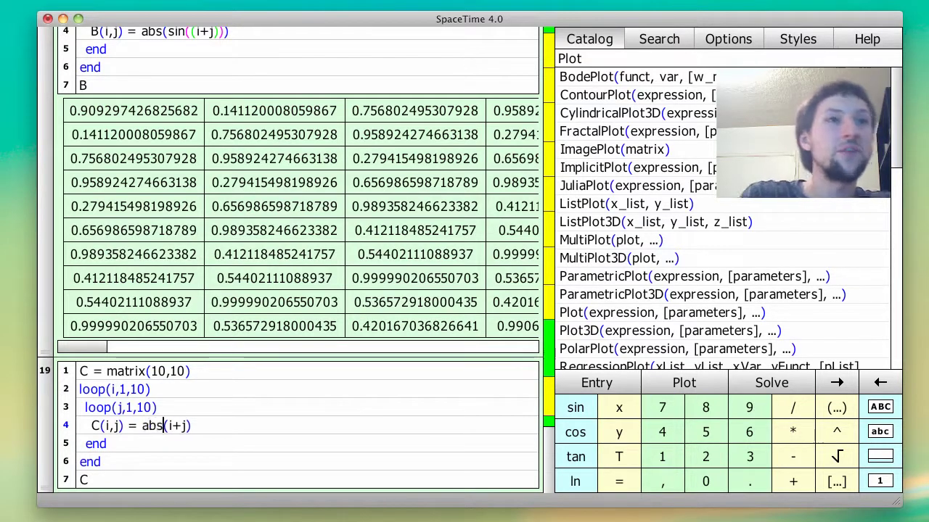
type("s(")
key("Right")
key("Right")
key("Right")
key("Right")
key("Right")
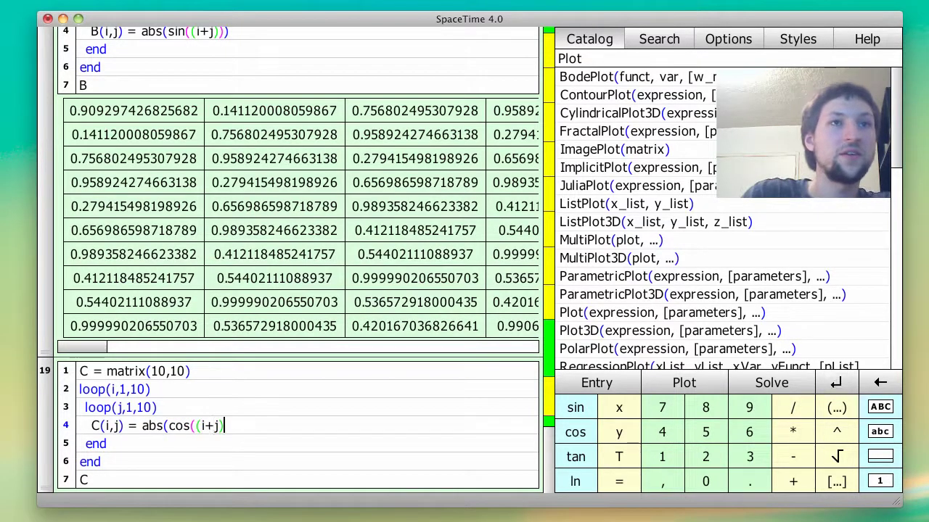
type("))")
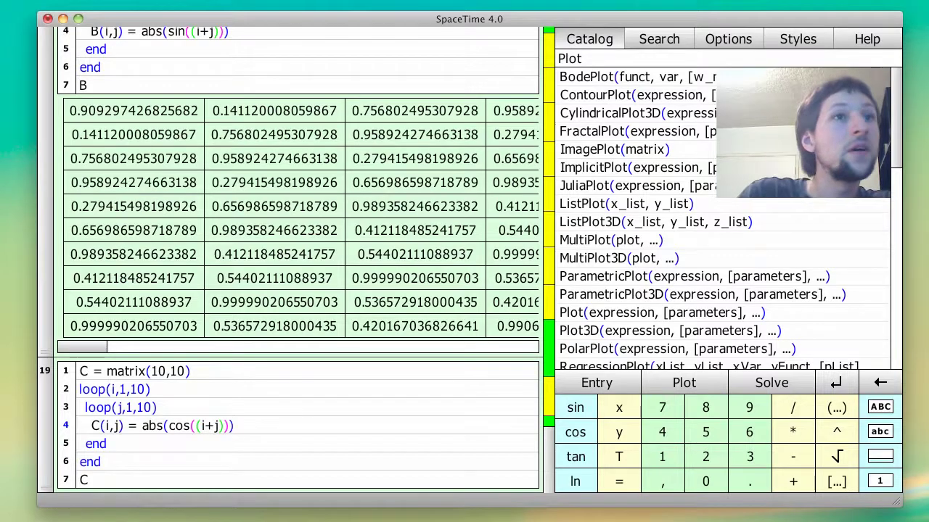
key("Return")
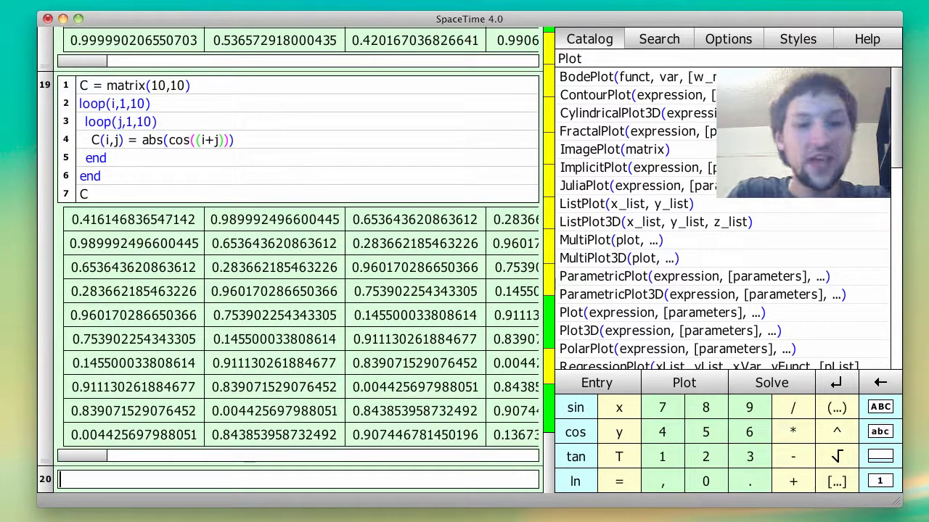
Step: Plot the three matrices together as a colour image with ImagePlot([A,B,C]) in entry 20
type("ImagePlot([")
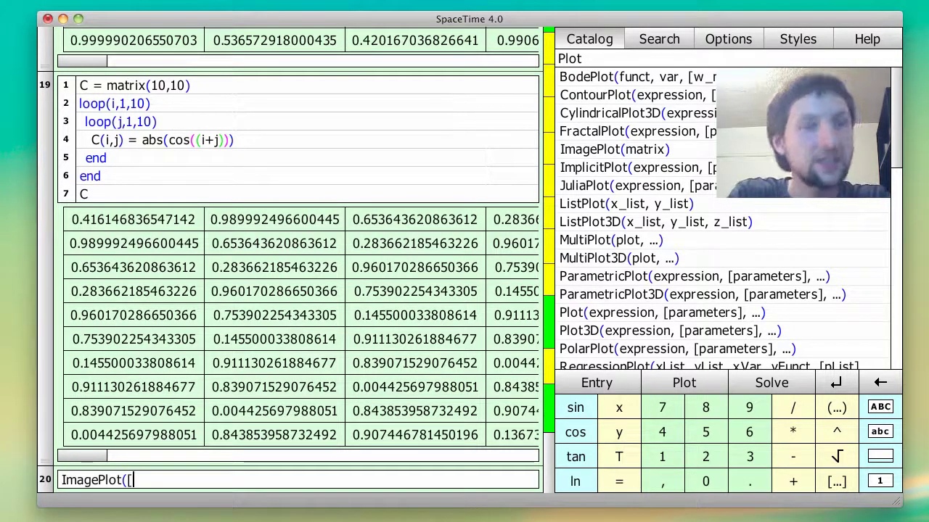
type("A,B,")
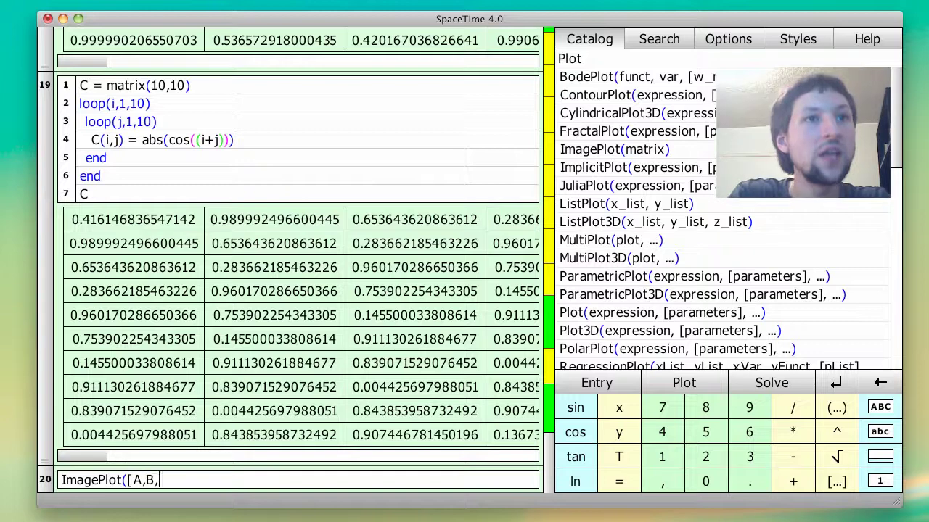
type("C]")
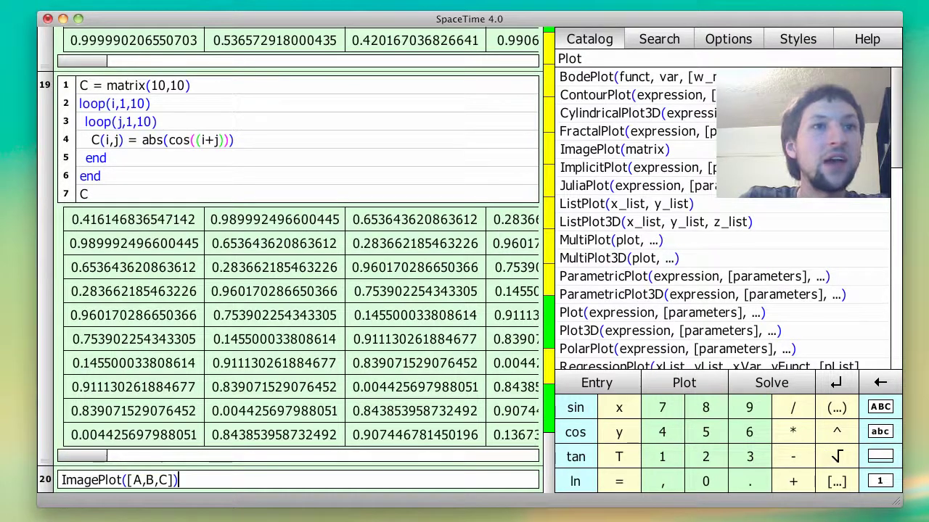
key("Return")
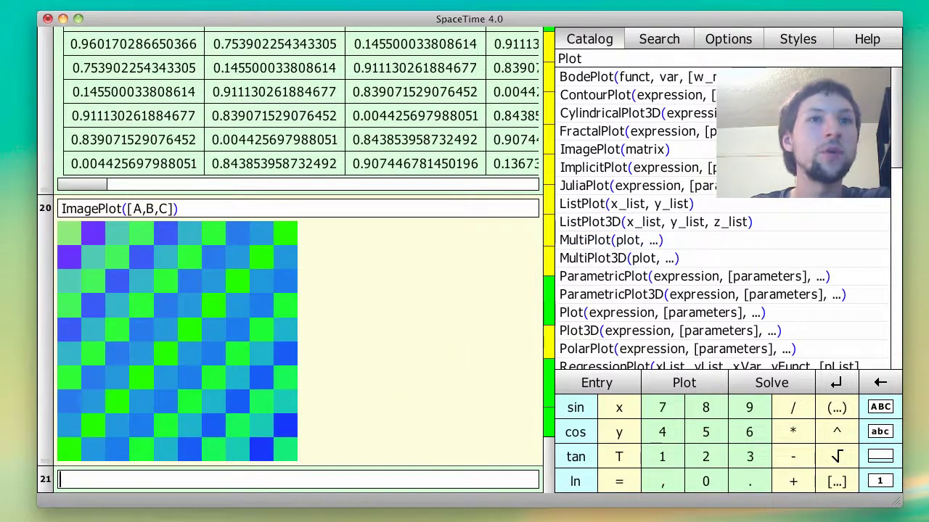
Step: Plot a sine curve and a parametric circle together in entry 21 with MultiPlot(Plot(sin(x)), ParametricPlot([cos(t),sin(t)],[t,0,2π]))
type("Mult")
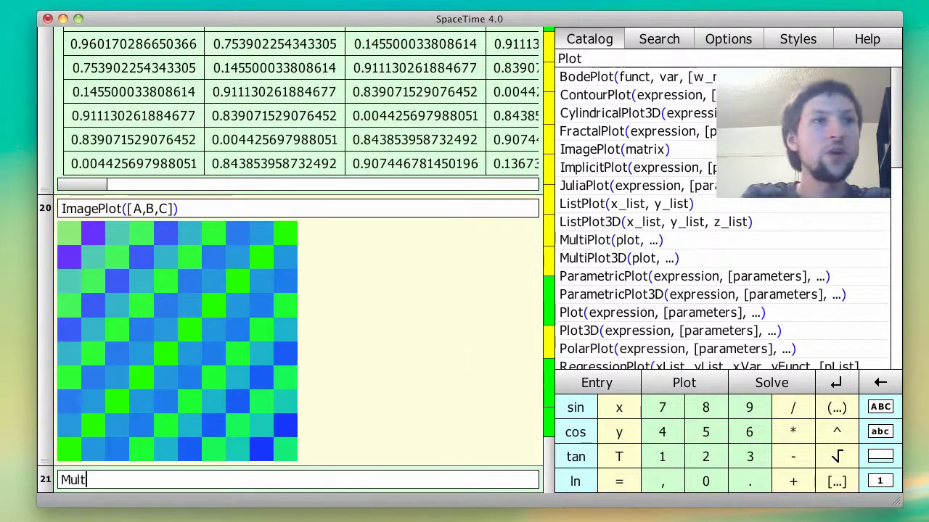
type("iPlot(")
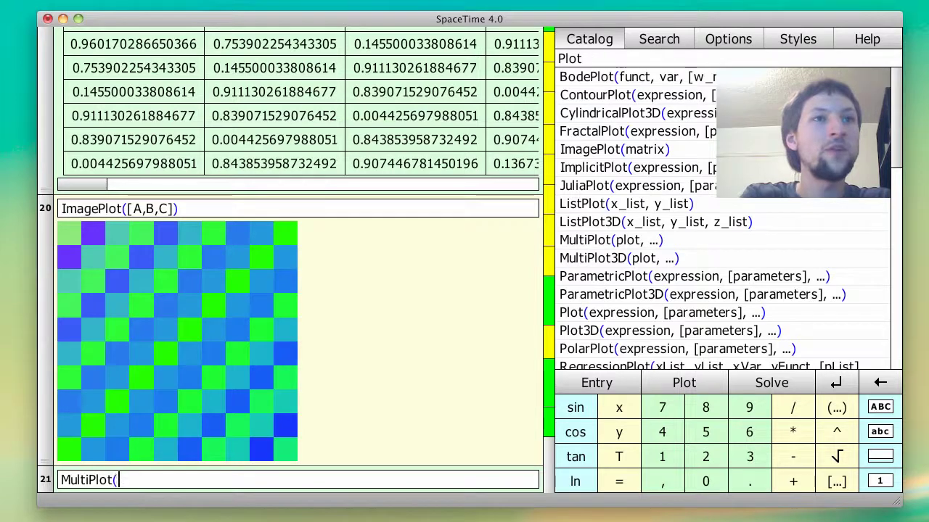
type("Plot(")
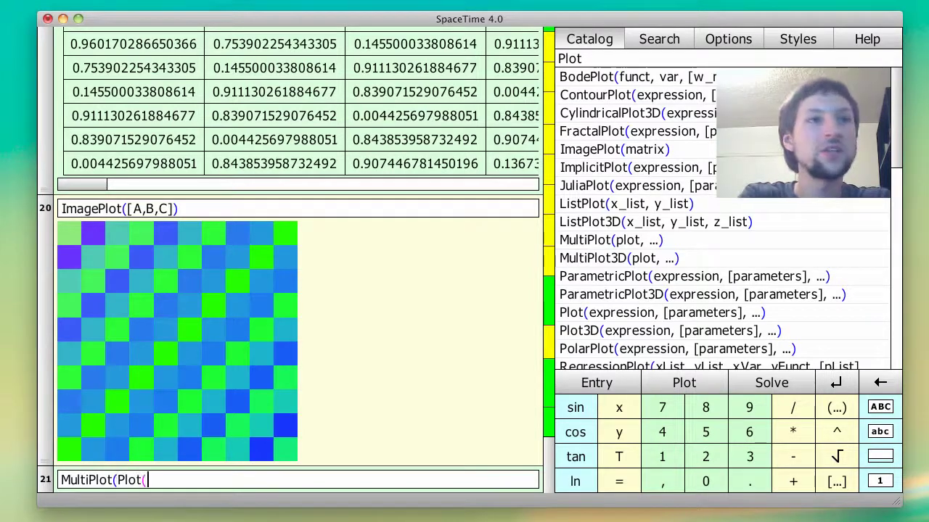
type("sin(x))")
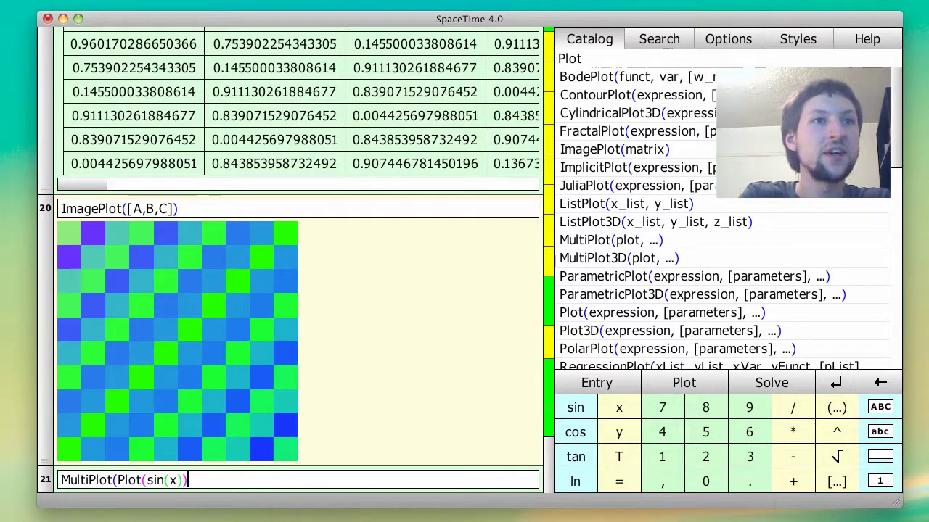
type(", Par")
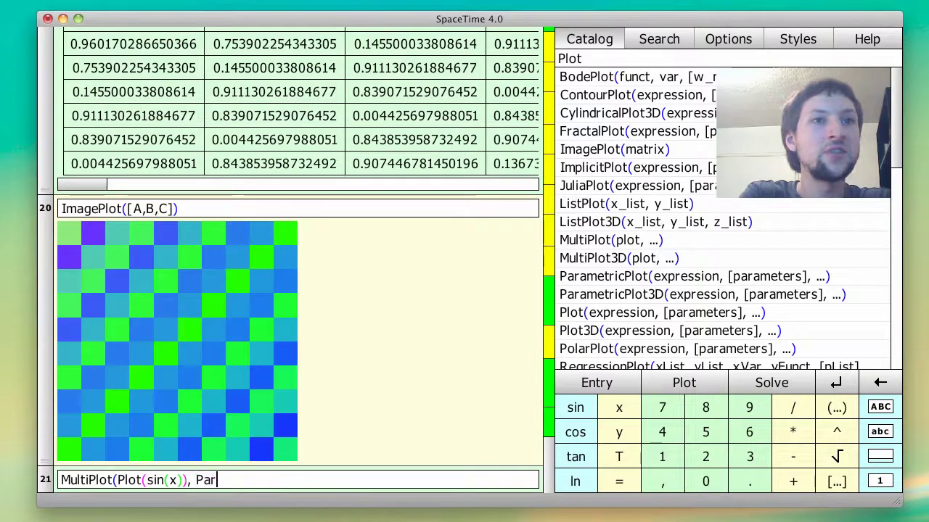
type("ametricPlot(")
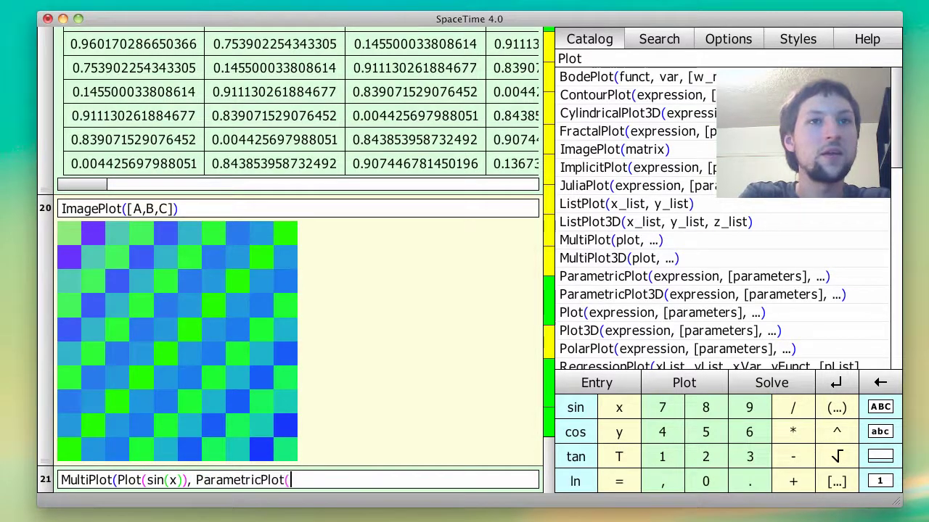
type("[cos(t),")
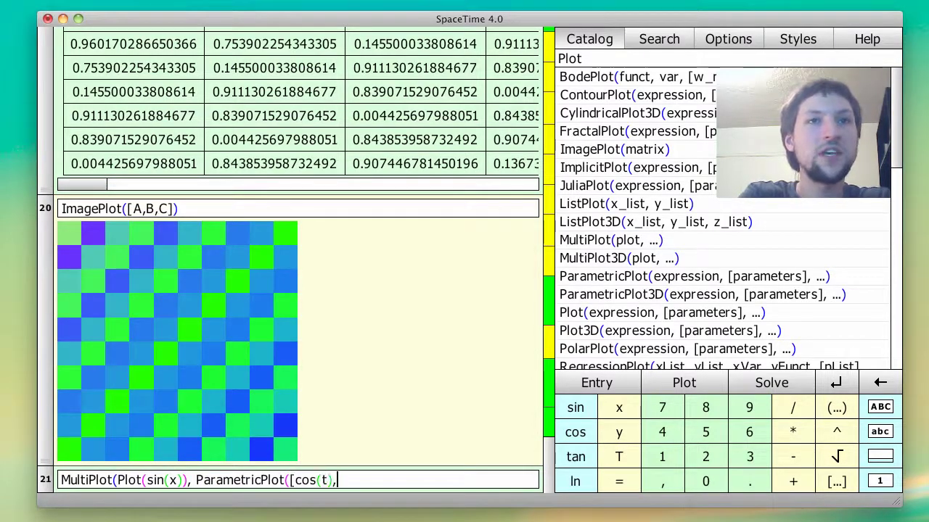
type("sin(t)]")
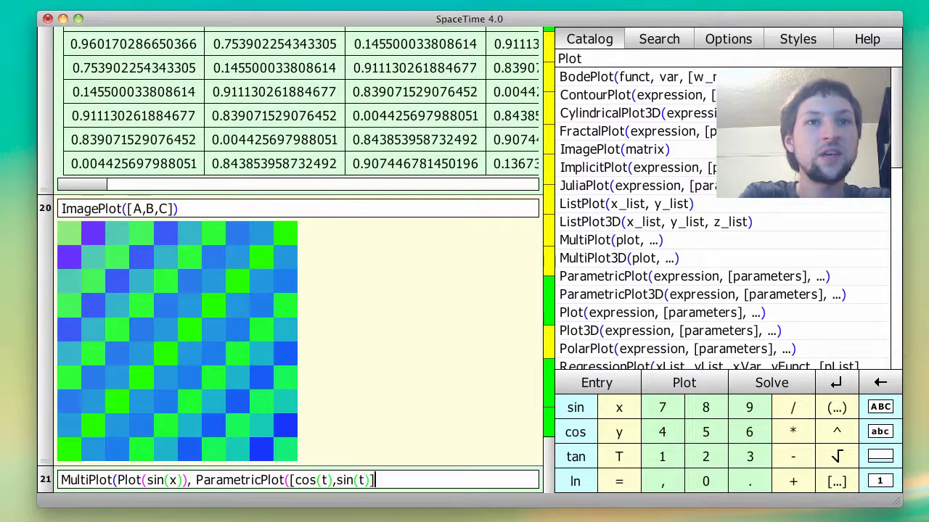
type(",[t,0,")
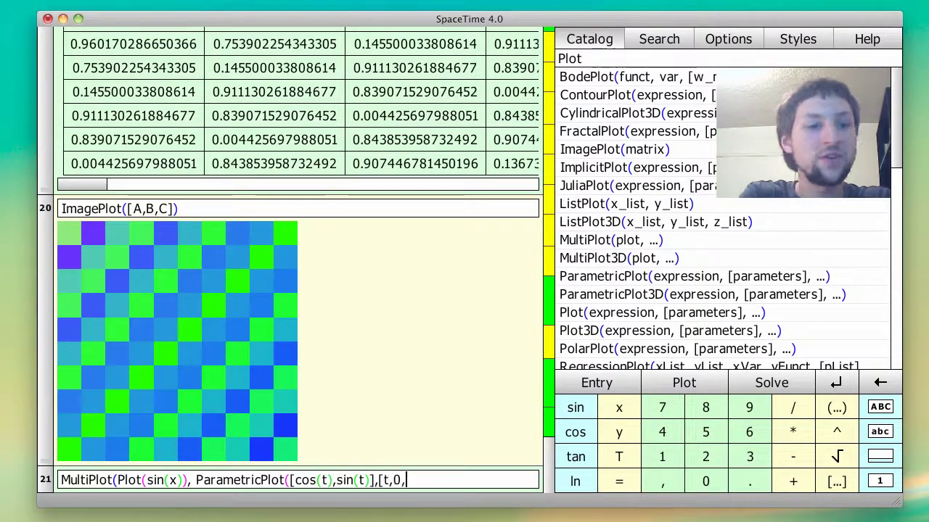
type("2π]")
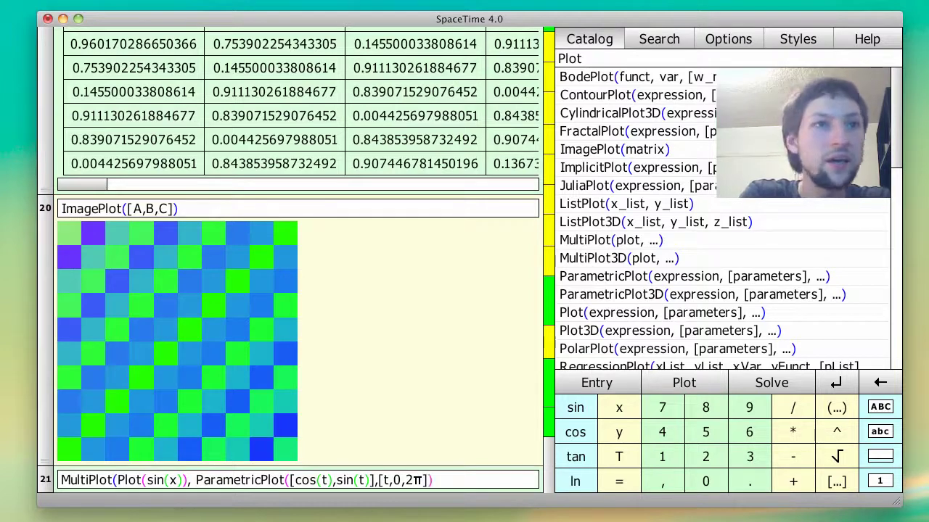
type(")")
key("Return")
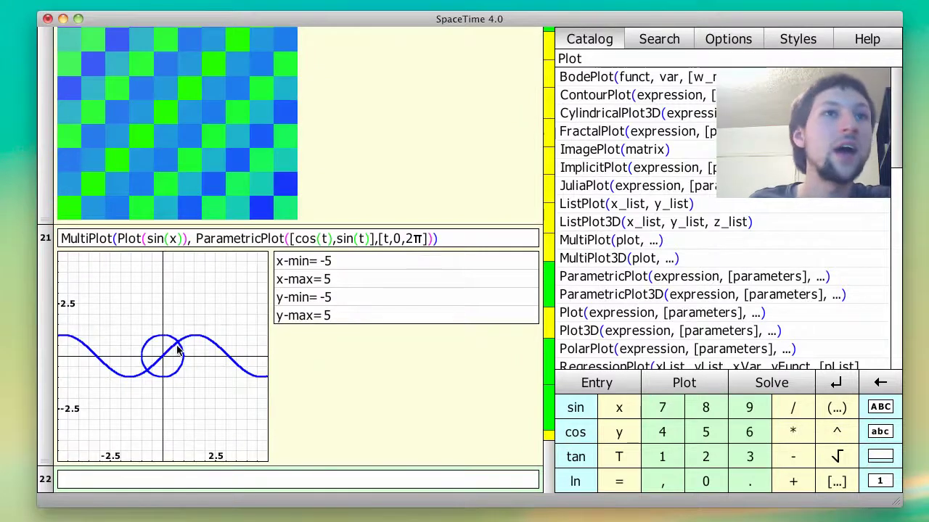
Step: Plot the two-dimensional vector field of x and -y in entry 22 with VectorPlot([x,-y])
mouse_move(179, 350)
left_mouse_down()
mouse_move(138, 292)
mouse_move(220, 360)
mouse_move(204, 379)
mouse_move(188, 354)
left_mouse_up()
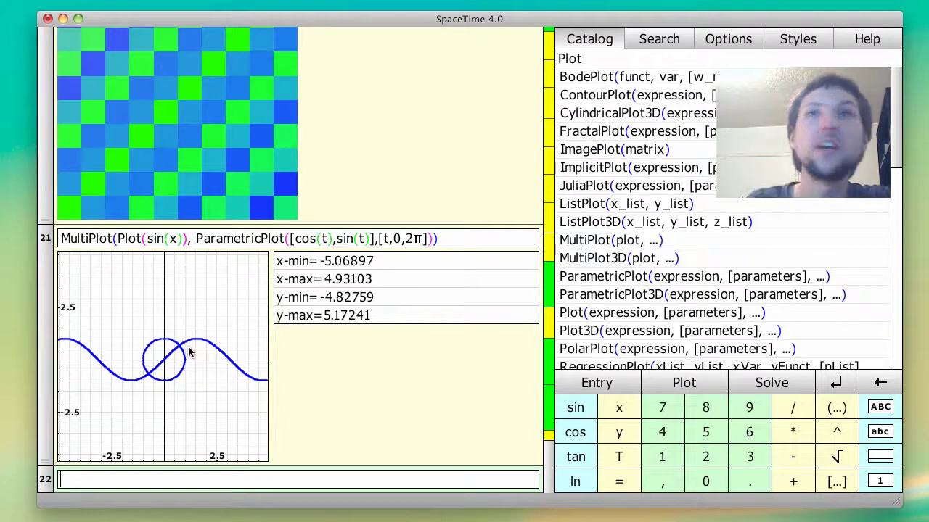
scroll(637, 225, "down", 5)
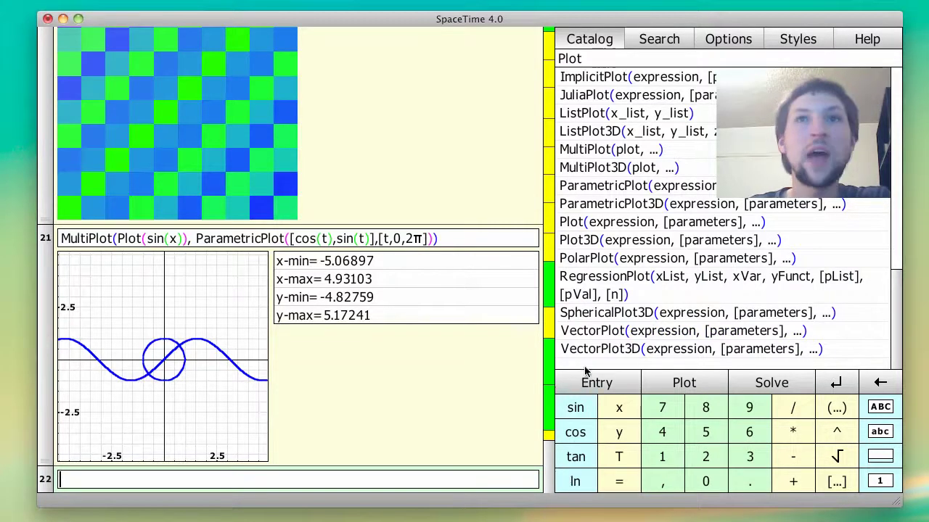
left_click(595, 330)
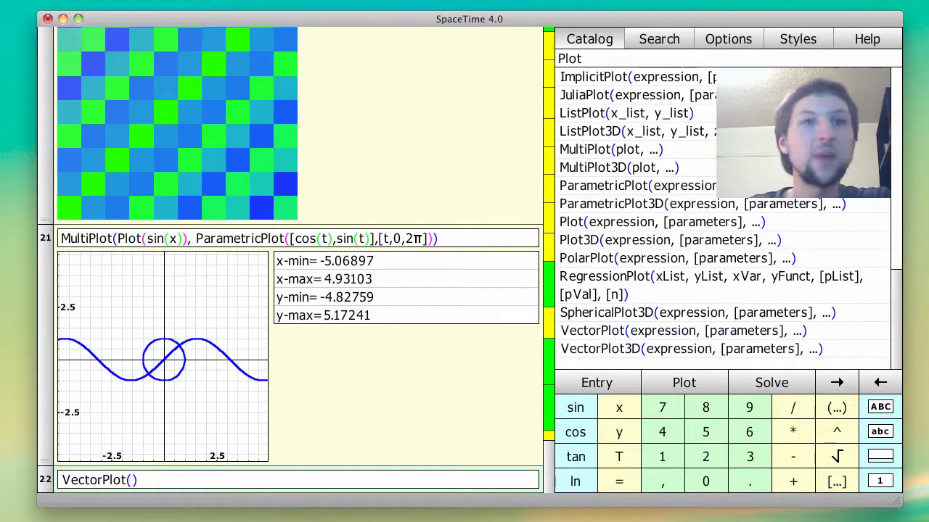
type("[")
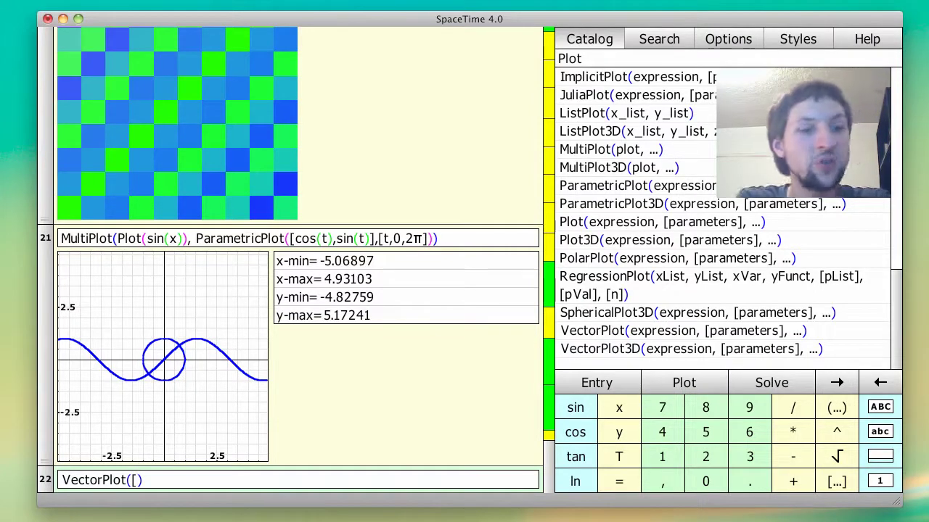
type("x,")
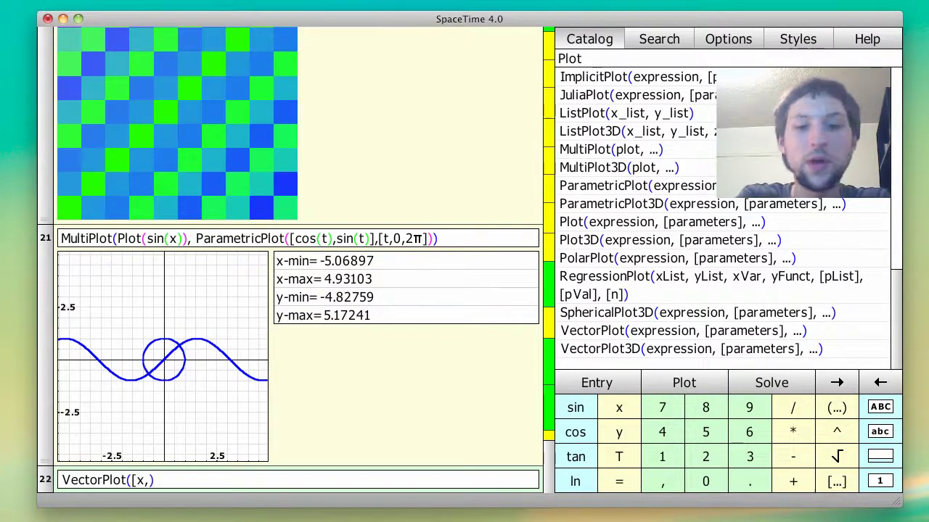
type("-y]")
key("Return")
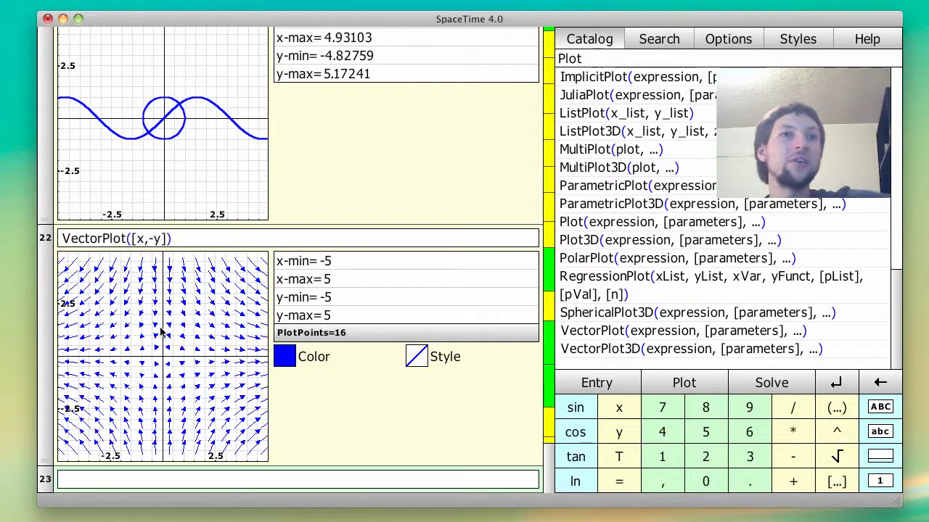
left_click_drag(174, 344, 133, 375)
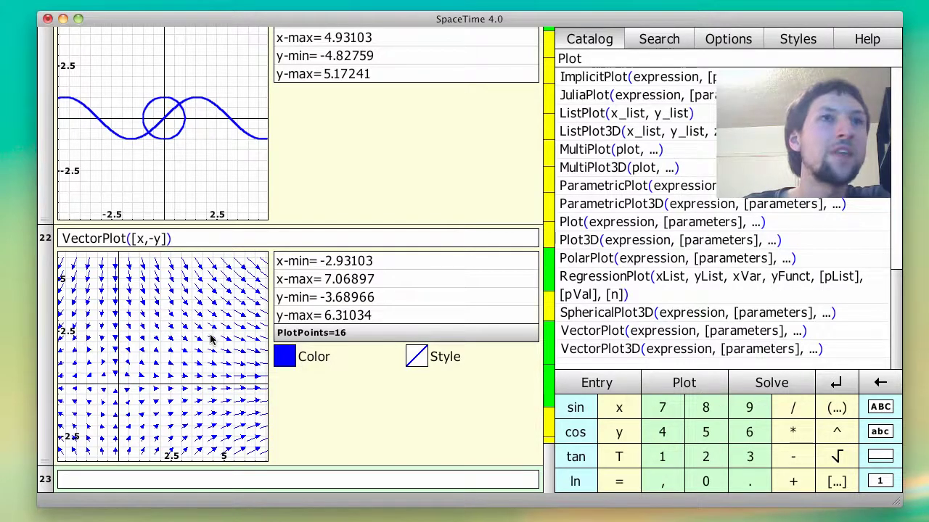
mouse_move(217, 322)
left_mouse_down()
mouse_move(98, 375)
mouse_move(126, 370)
mouse_move(199, 320)
mouse_move(213, 329)
mouse_move(218, 364)
mouse_move(215, 339)
left_mouse_up()
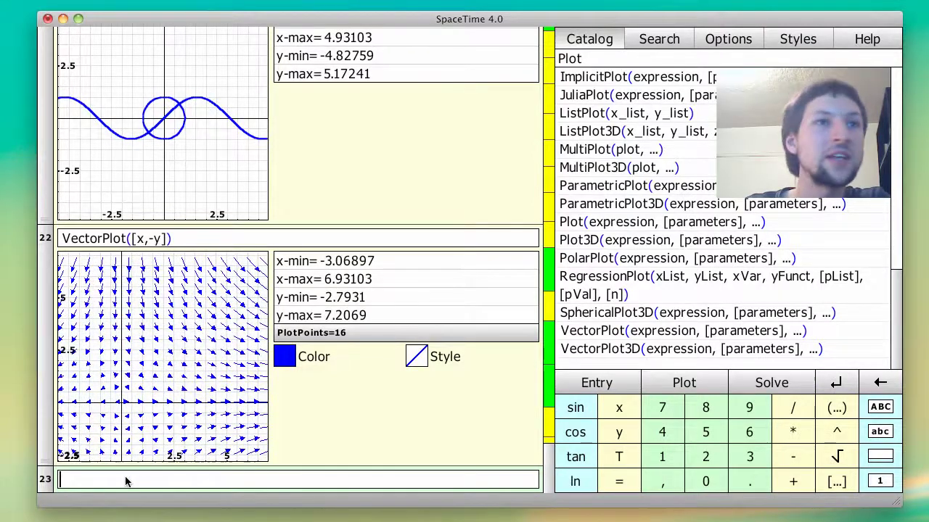
Step: Add a 2D polar plot as entry 23 and graph cos(θ) in it
left_click(595, 382)
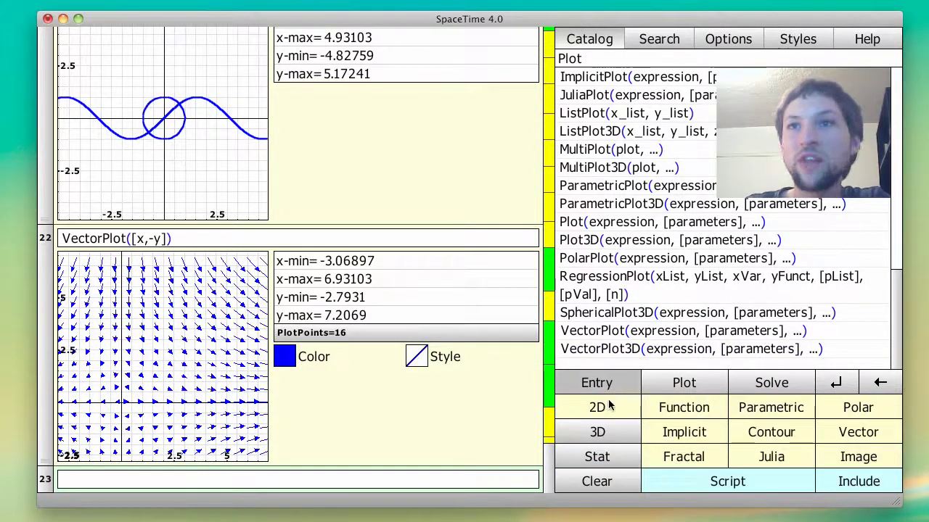
left_click(858, 408)
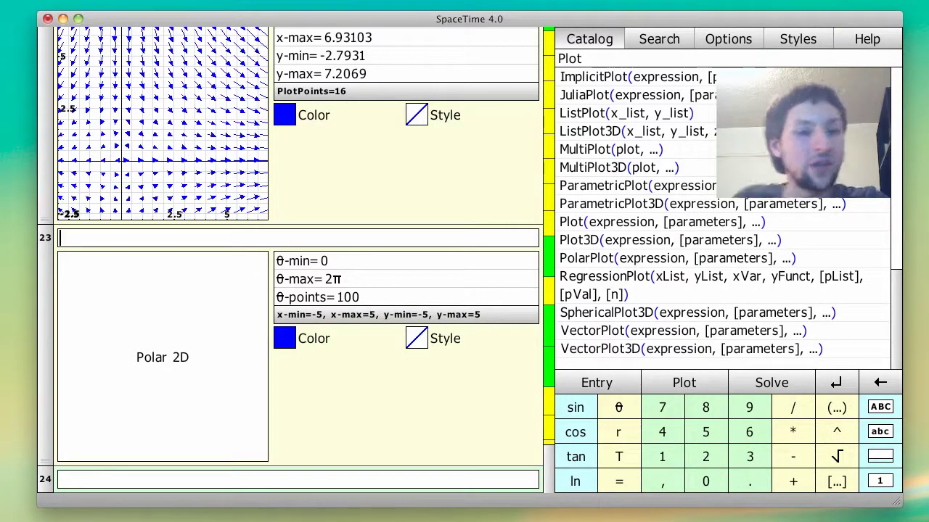
type("cos(")
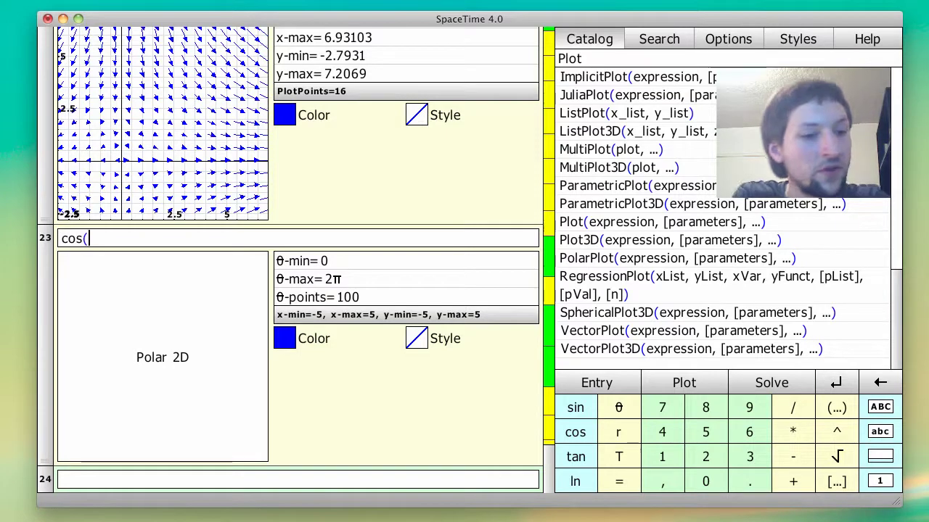
type("θ")
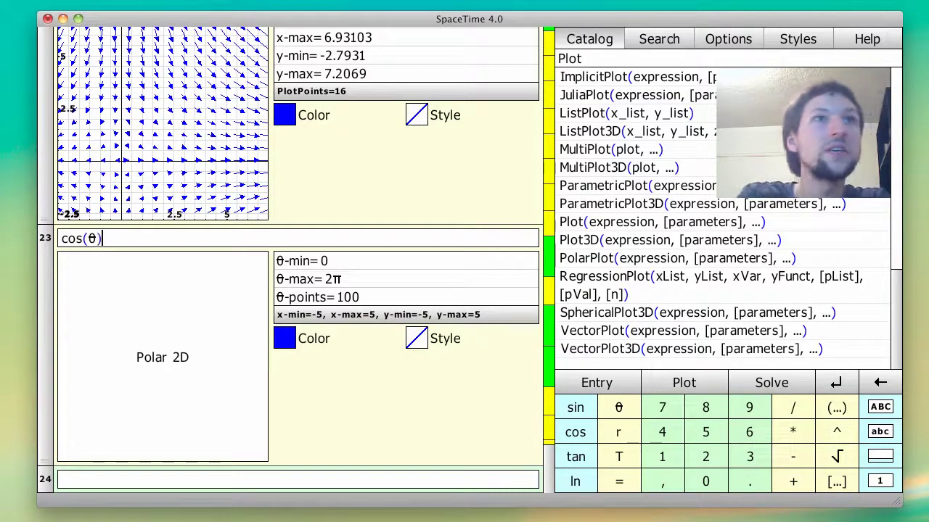
type(")")
key("Return")
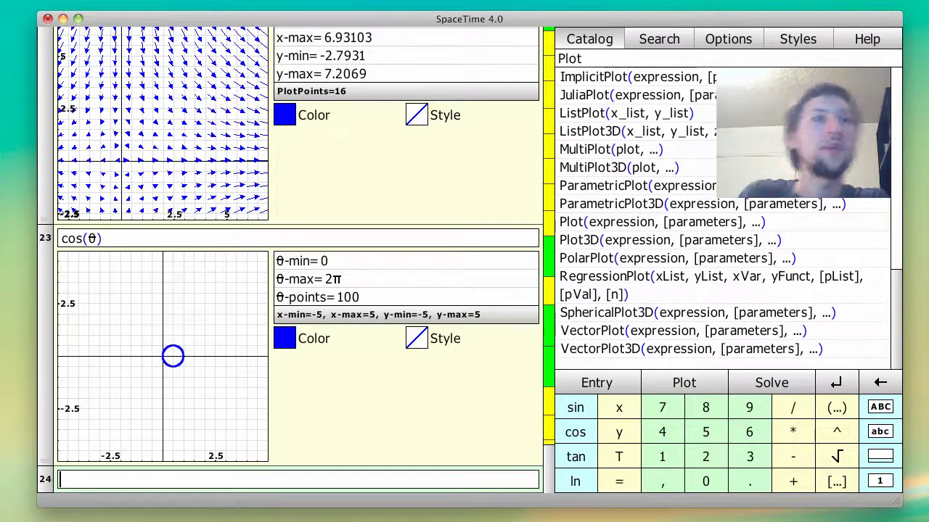
mouse_move(194, 376)
left_mouse_down()
mouse_move(133, 348)
mouse_move(189, 365)
left_mouse_up()
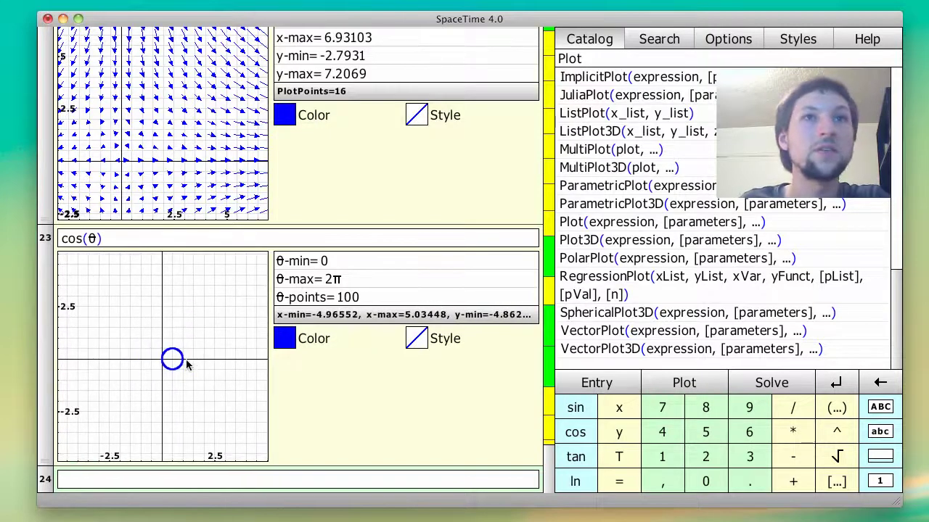